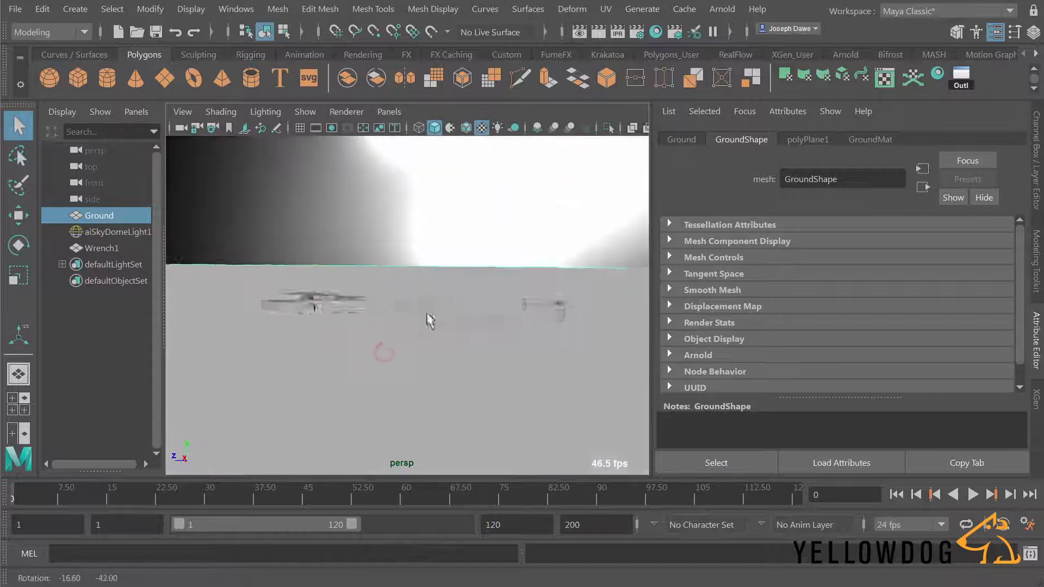
Step: Examine the wrench model's handle, jaws and adjusting screw up close, and finish with the whole wrench in view
{"action": "right_click_drag", "start_coordinate": [375, 341], "coordinate": [560, 343], "text": "alt"}
{"action": "middle_click_drag", "start_coordinate": [375, 342], "coordinate": [380, 329], "text": "alt"}
{"action": "right_click_drag", "start_coordinate": [381, 329], "coordinate": [501, 327], "text": "alt"}
{"action": "left_click_drag", "start_coordinate": [500, 326], "coordinate": [484, 328], "text": "alt"}
{"action": "middle_click_drag", "start_coordinate": [484, 328], "coordinate": [435, 319], "text": "alt"}
{"action": "left_click_drag", "start_coordinate": [434, 319], "coordinate": [415, 331], "text": "alt"}
{"action": "middle_click_drag", "start_coordinate": [371, 297], "coordinate": [417, 316], "text": "alt"}
{"action": "right_click_drag", "start_coordinate": [276, 277], "coordinate": [389, 277], "text": "alt"}
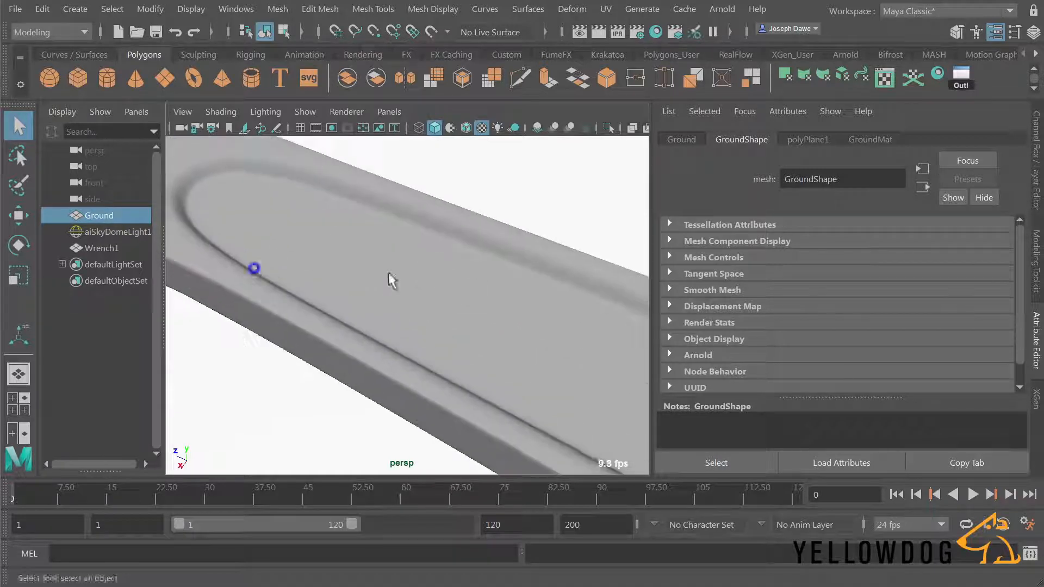
{"action": "middle_click_drag", "start_coordinate": [271, 302], "coordinate": [333, 325], "text": "alt"}
{"action": "left_click_drag", "start_coordinate": [294, 314], "coordinate": [300, 288], "text": "alt"}
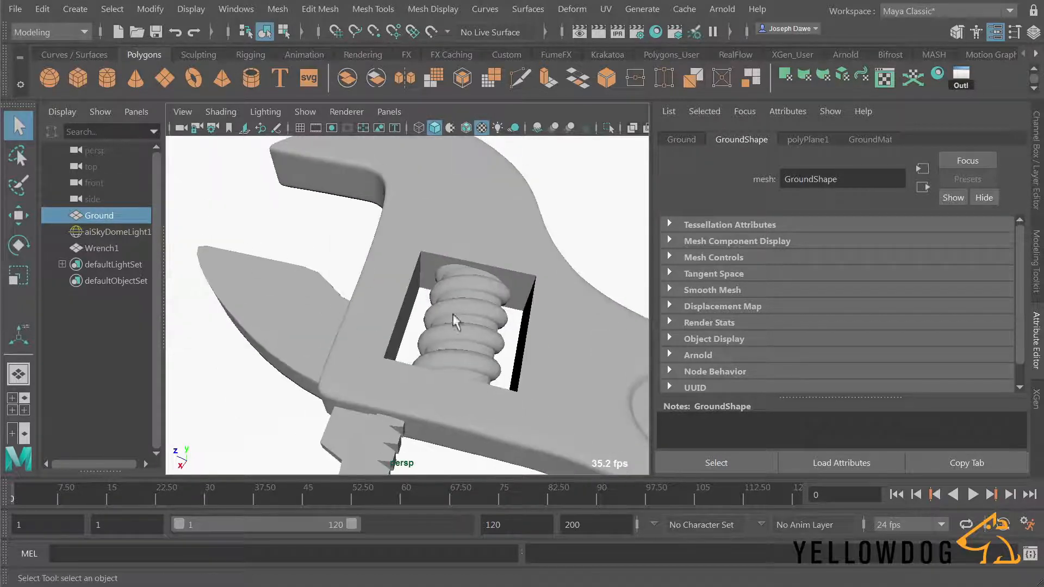
{"action": "right_click_drag", "start_coordinate": [540, 348], "coordinate": [447, 350], "text": "alt"}
{"action": "middle_click_drag", "start_coordinate": [447, 349], "coordinate": [326, 285], "text": "alt"}
{"action": "right_click_drag", "start_coordinate": [459, 327], "coordinate": [348, 304], "text": "alt"}
{"action": "middle_click_drag", "start_coordinate": [426, 333], "coordinate": [355, 304], "text": "alt"}
{"action": "right_click_drag", "start_coordinate": [408, 313], "coordinate": [398, 305], "text": "alt"}
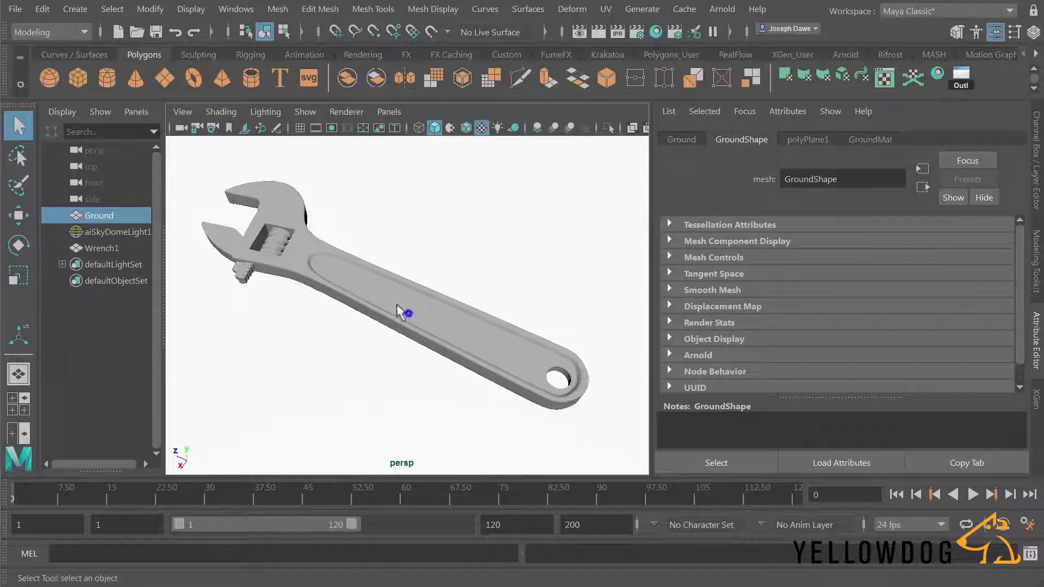
Step: Open the Node Editor and create a layeredShader node
{"action": "left_click", "coordinate": [236, 9]}
{"action": "left_click", "coordinate": [277, 204]}
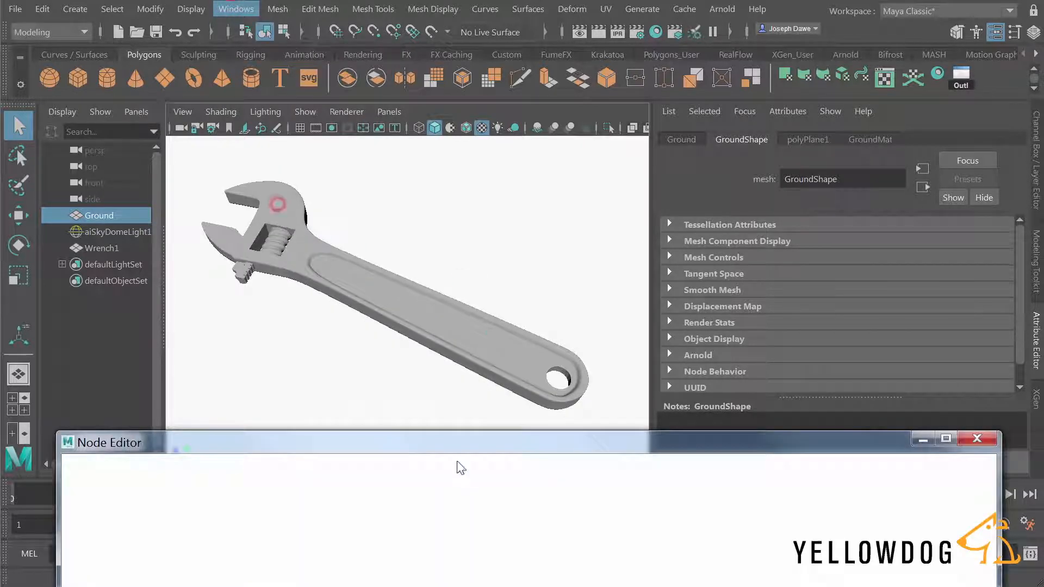
{"action": "left_click_drag", "start_coordinate": [464, 448], "coordinate": [471, 79]}
{"action": "key", "text": "Tab"}
{"action": "type", "text": "layer"}
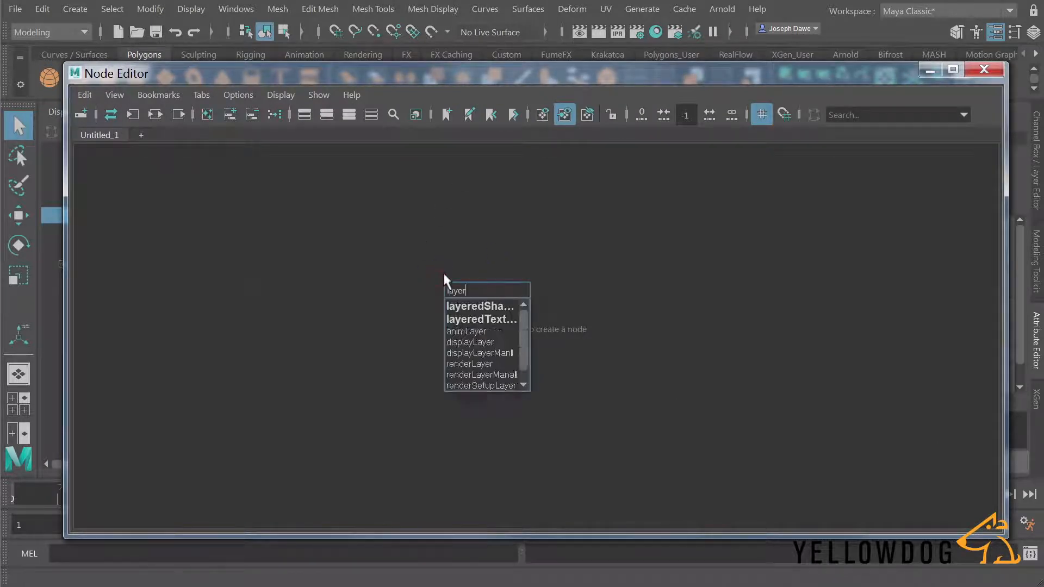
{"action": "left_click", "coordinate": [471, 307]}
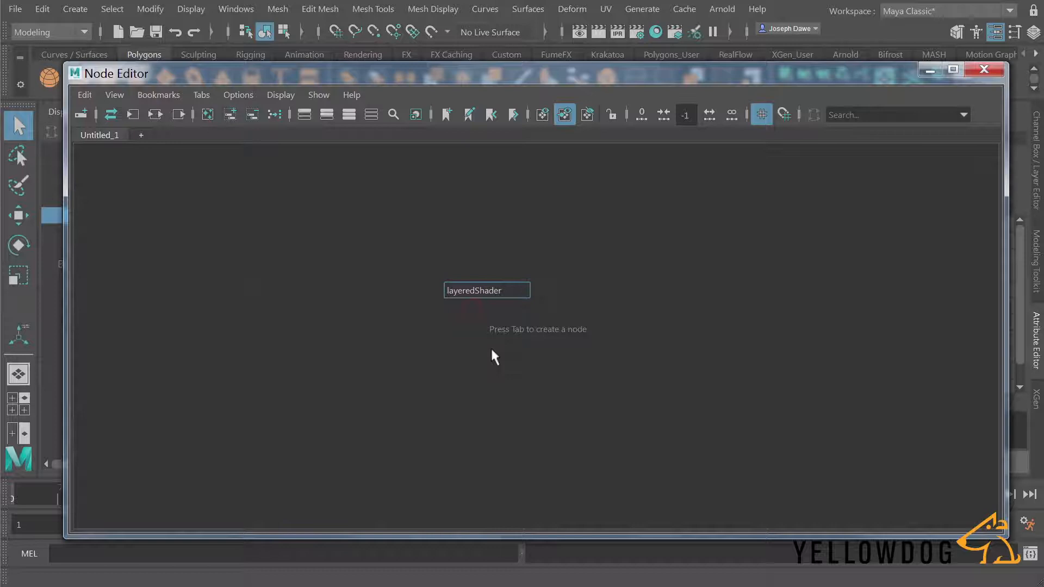
{"action": "key", "text": "Return"}
Step: Remove the layered shader's shading group and material info nodes from the graph, leaving only the layered shader
{"action": "scroll", "coordinate": [502, 310], "scroll_direction": "up", "scroll_amount": 5}
{"action": "middle_click_drag", "start_coordinate": [467, 318], "coordinate": [522, 432], "text": "alt"}
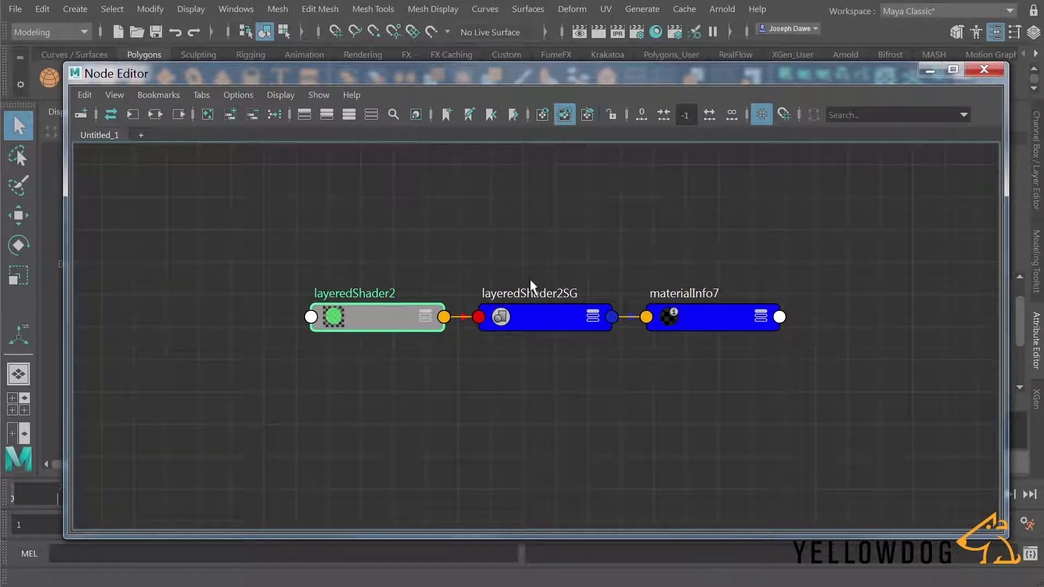
{"action": "left_click_drag", "start_coordinate": [509, 242], "coordinate": [749, 356]}
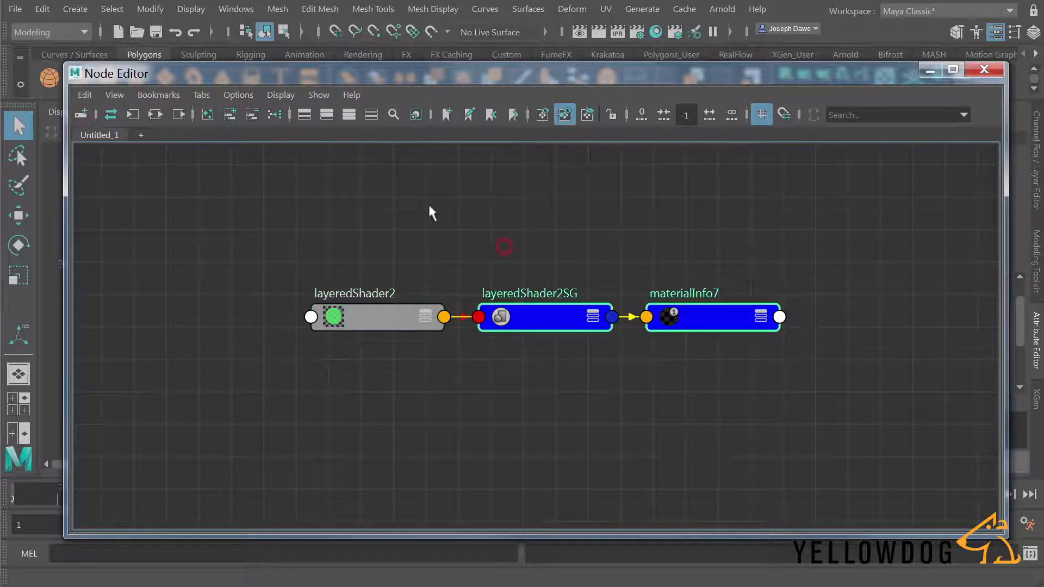
{"action": "left_click", "coordinate": [252, 115]}
{"action": "left_click_drag", "start_coordinate": [417, 316], "coordinate": [496, 328]}
Step: Assign the layered shader to the wrench in the perspective view
{"action": "left_click_drag", "start_coordinate": [568, 72], "coordinate": [737, 103]}
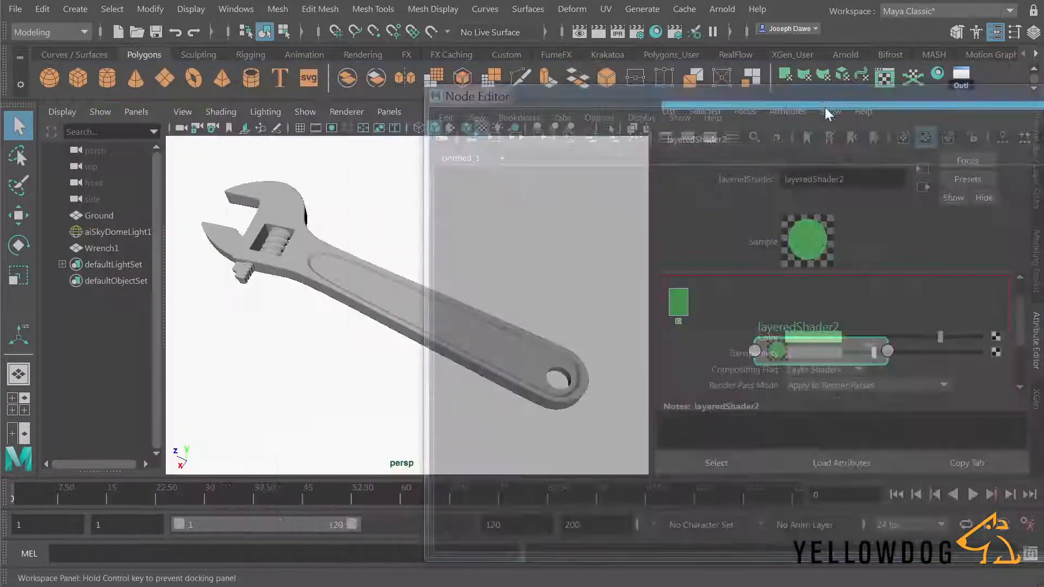
{"action": "left_click_drag", "start_coordinate": [691, 105], "coordinate": [530, 85]}
{"action": "middle_click_drag", "start_coordinate": [867, 322], "coordinate": [310, 270]}
{"action": "right_click_drag", "start_coordinate": [338, 272], "coordinate": [433, 270], "text": "alt"}
{"action": "middle_click_drag", "start_coordinate": [369, 258], "coordinate": [424, 290], "text": "alt"}
{"action": "right_click_drag", "start_coordinate": [296, 267], "coordinate": [366, 261], "text": "alt"}
{"action": "middle_click_drag", "start_coordinate": [366, 261], "coordinate": [384, 292], "text": "alt"}
{"action": "right_click_drag", "start_coordinate": [384, 291], "coordinate": [312, 285], "text": "alt"}
{"action": "middle_click_drag", "start_coordinate": [424, 286], "coordinate": [396, 293], "text": "alt"}
Step: Create an aiStandard shader node beside the layered shader in the node graph
{"action": "left_click_drag", "start_coordinate": [851, 321], "coordinate": [914, 280]}
{"action": "left_click_drag", "start_coordinate": [808, 69], "coordinate": [673, 63]}
{"action": "left_click", "coordinate": [589, 237]}
{"action": "key", "text": "Tab"}
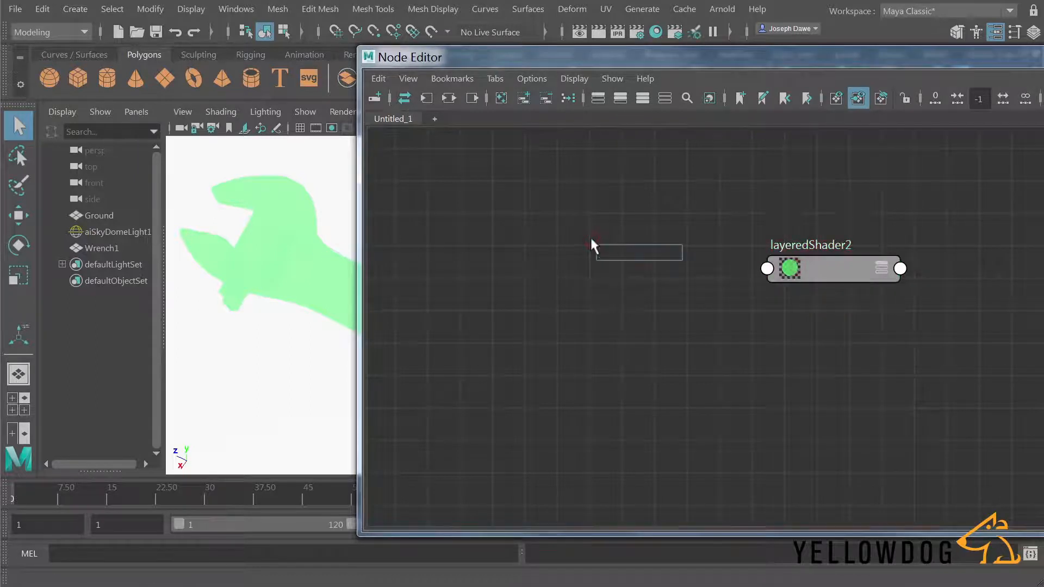
{"action": "type", "text": "aist"}
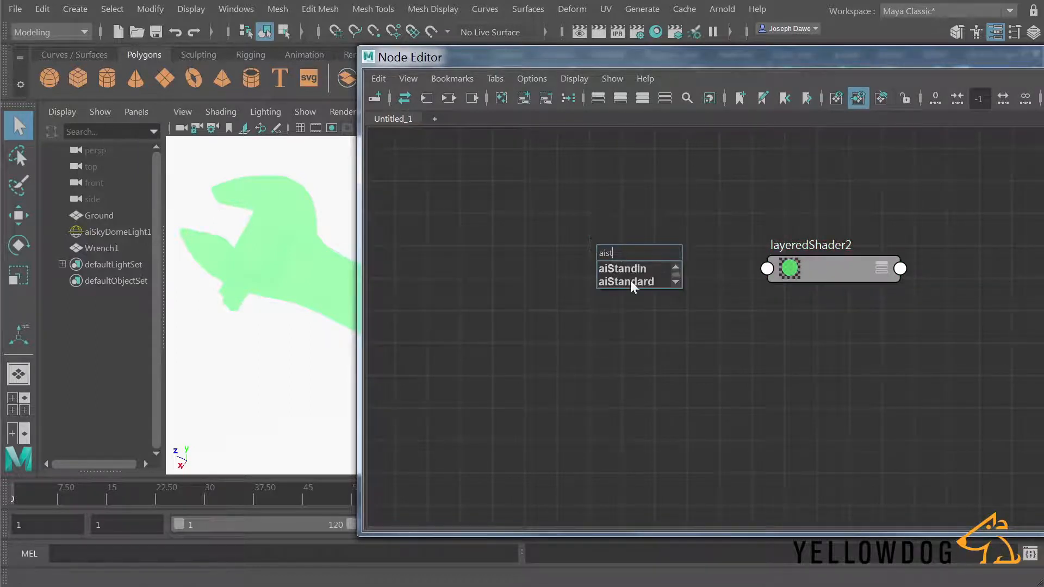
{"action": "left_click", "coordinate": [631, 279]}
{"action": "key", "text": "Return"}
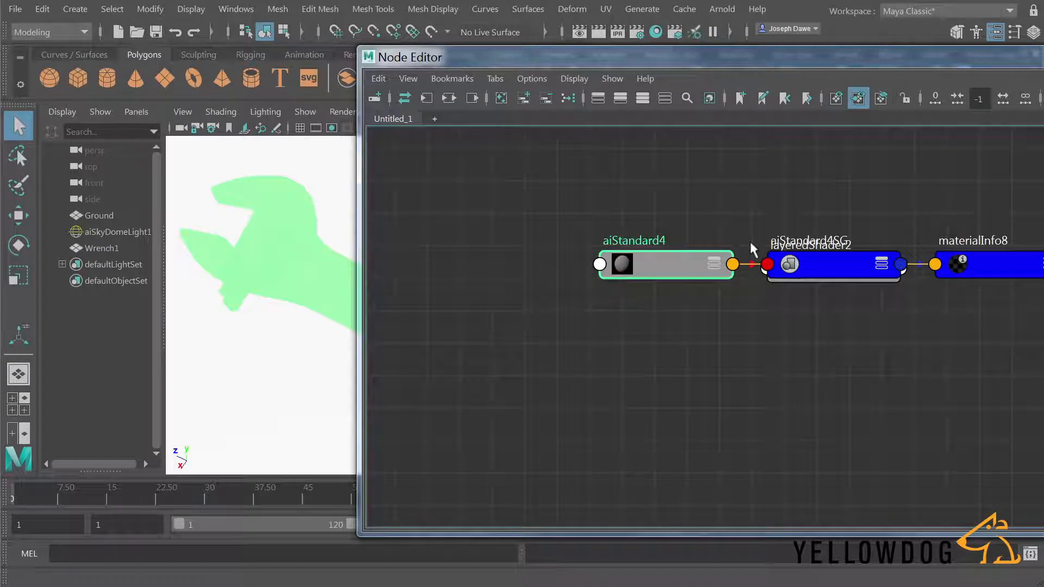
Step: Clear the aiStandard shader's shading group and material info nodes from the graph and space the layered shader farther from it
{"action": "left_click_drag", "start_coordinate": [806, 272], "coordinate": [799, 359]}
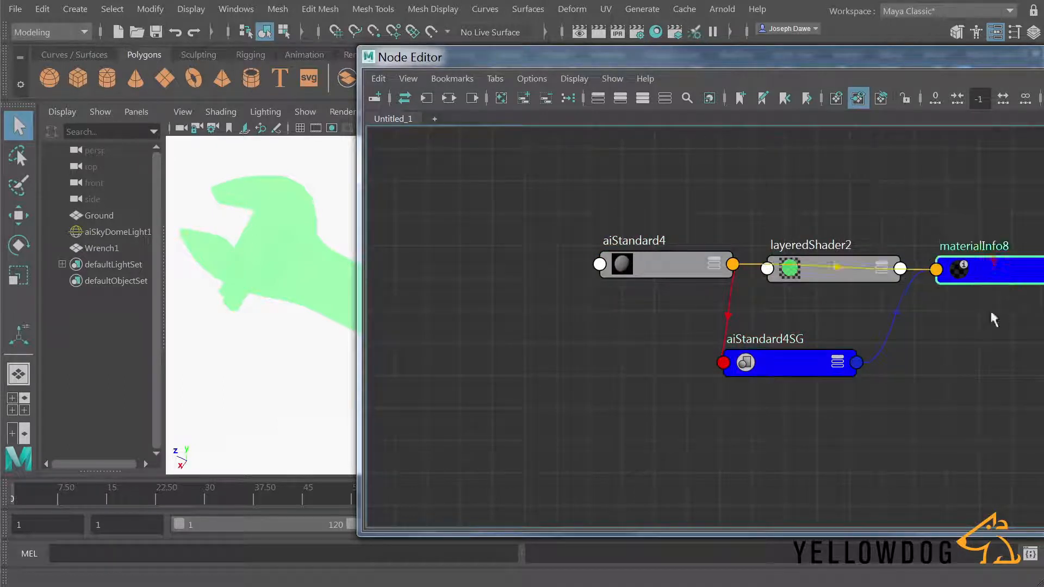
{"action": "left_click_drag", "start_coordinate": [978, 266], "coordinate": [973, 354]}
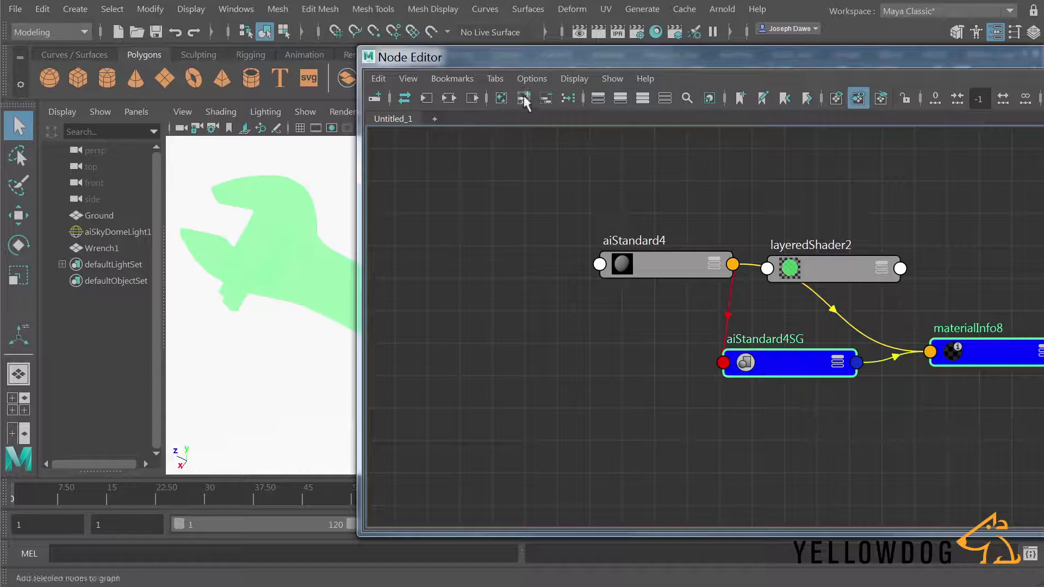
{"action": "left_click", "coordinate": [546, 99]}
{"action": "left_click_drag", "start_coordinate": [814, 267], "coordinate": [977, 256]}
Step: Rename the aiStandard shader as RedChrome
{"action": "left_click", "coordinate": [705, 274]}
{"action": "left_click_drag", "start_coordinate": [764, 59], "coordinate": [763, 374]}
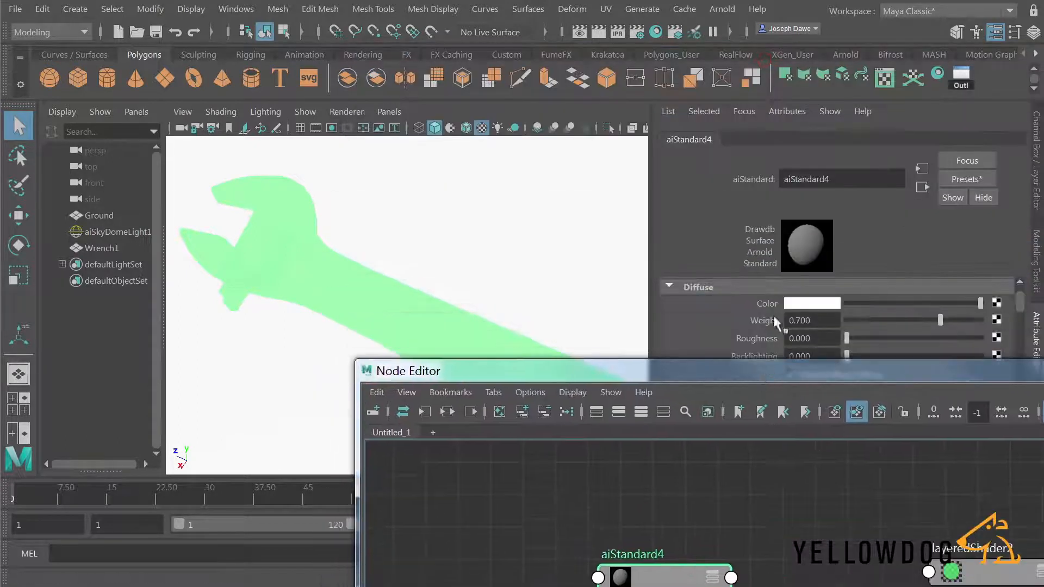
{"action": "double_click", "coordinate": [823, 178]}
{"action": "type", "text": "RedChrome"}
{"action": "key", "text": "Return"}
Step: Create a second aiStandard shader below RedChrome and remove its shading group and material info nodes from the graph
{"action": "left_click_drag", "start_coordinate": [652, 579], "coordinate": [636, 511]}
{"action": "left_click", "coordinate": [619, 582]}
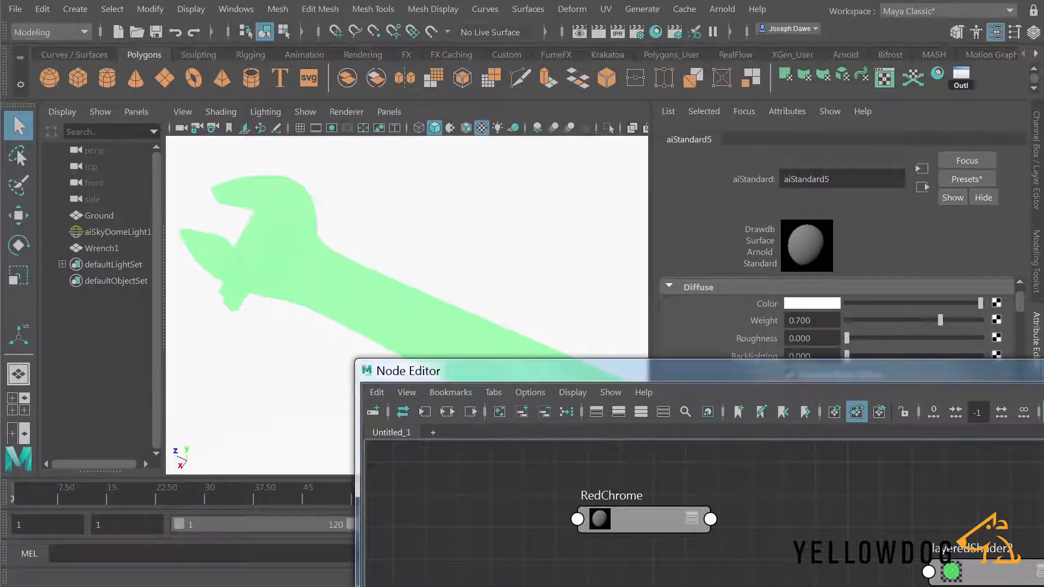
{"action": "left_click_drag", "start_coordinate": [651, 365], "coordinate": [605, 180]}
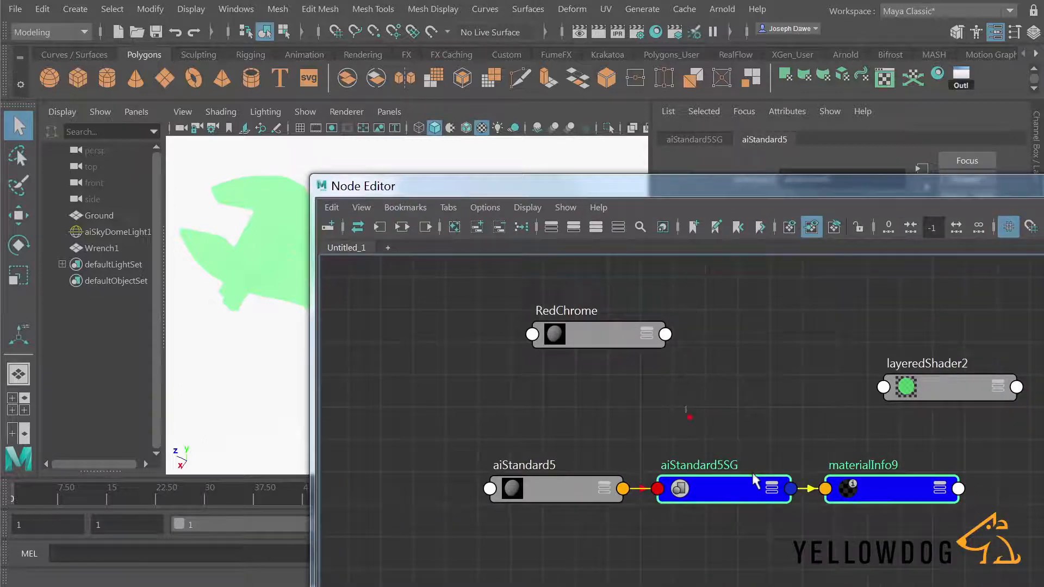
{"action": "left_click", "coordinate": [500, 230]}
{"action": "left_click_drag", "start_coordinate": [605, 492], "coordinate": [605, 459]}
Step: Rename the second aiStandard shader as BumpyChrome
{"action": "left_click_drag", "start_coordinate": [703, 189], "coordinate": [765, 251]}
{"action": "left_click", "coordinate": [585, 443]}
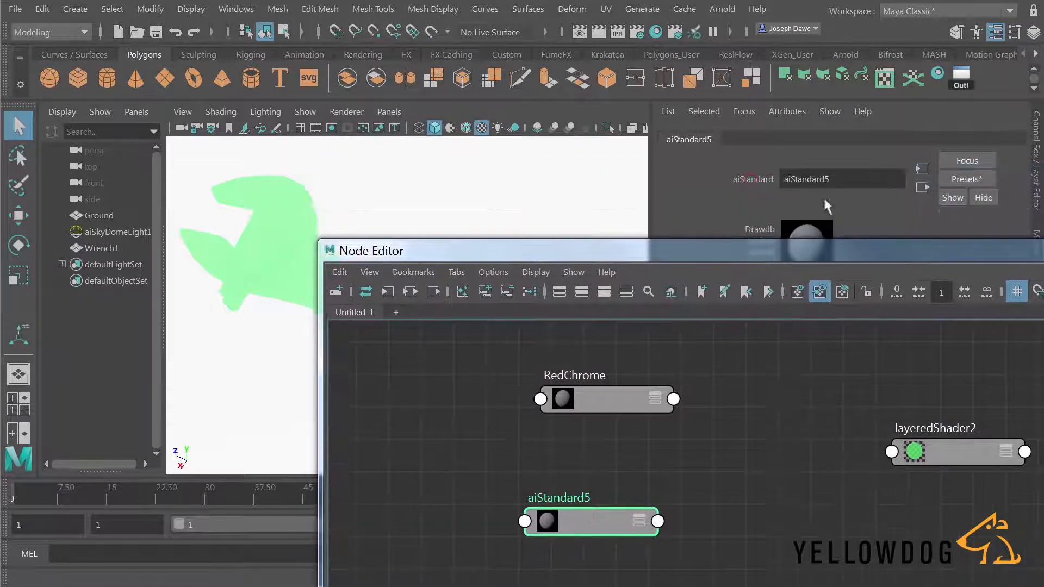
{"action": "double_click", "coordinate": [810, 179]}
{"action": "type", "text": "BumpyChrome"}
{"action": "key", "text": "Return"}
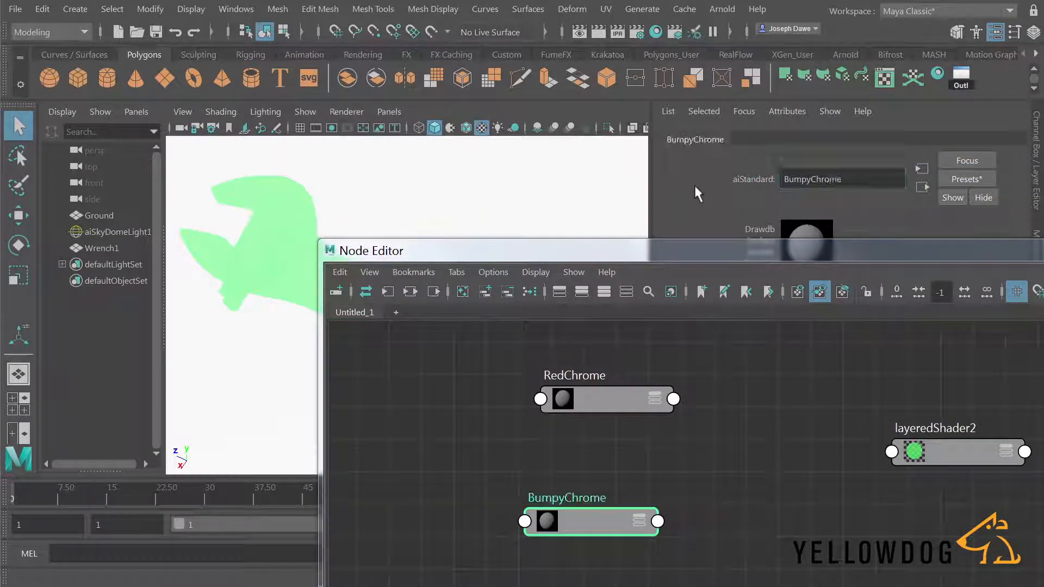
Step: Add RedChrome as a layer of the layered shader and delete its default green layer
{"action": "left_click", "coordinate": [611, 523]}
{"action": "left_click", "coordinate": [616, 400]}
{"action": "left_click_drag", "start_coordinate": [678, 251], "coordinate": [667, 275]}
{"action": "left_click_drag", "start_coordinate": [637, 368], "coordinate": [332, 379]}
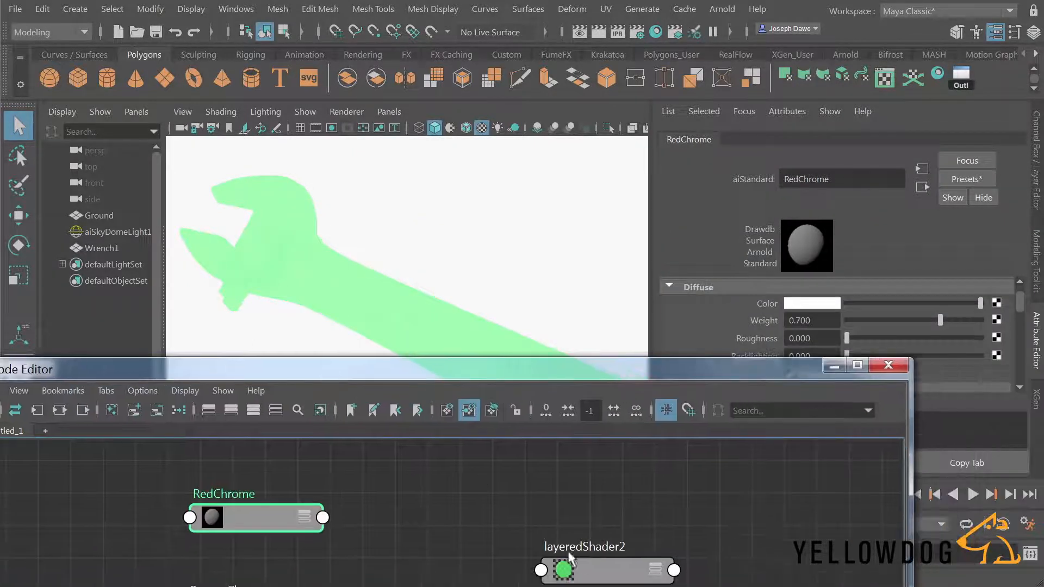
{"action": "left_click", "coordinate": [596, 569]}
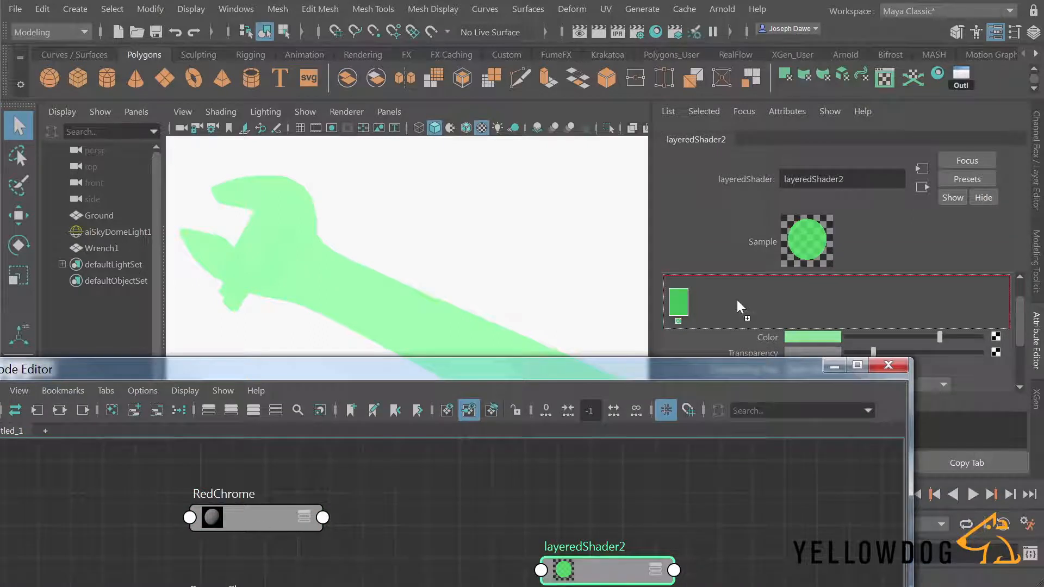
{"action": "middle_click_drag", "start_coordinate": [738, 300], "coordinate": [738, 302]}
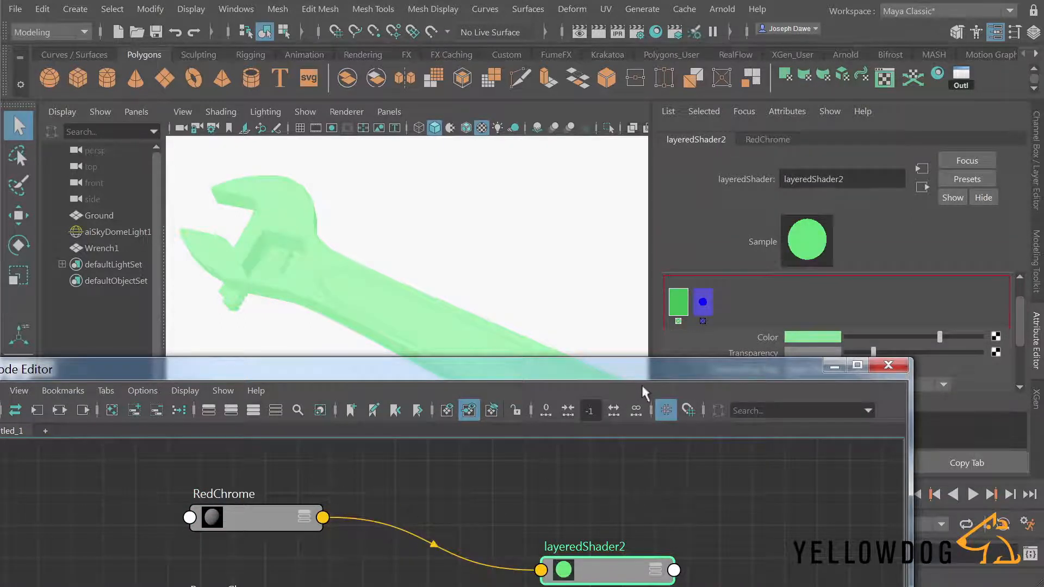
{"action": "left_click", "coordinate": [678, 321]}
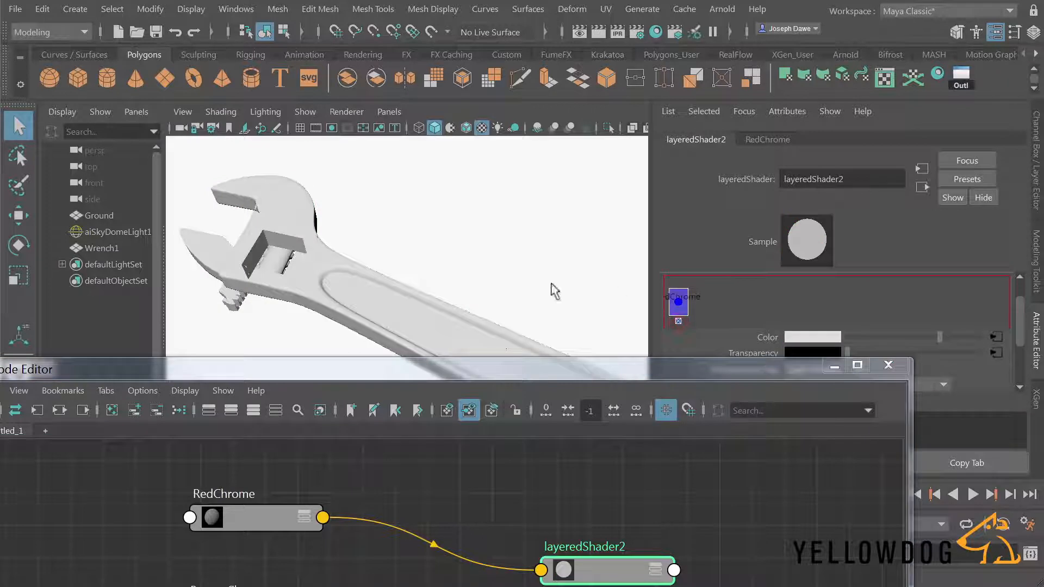
Step: Set RedChrome's diffuse color to fully saturated red
{"action": "left_click", "coordinate": [264, 526]}
{"action": "left_click_drag", "start_coordinate": [654, 371], "coordinate": [724, 459]}
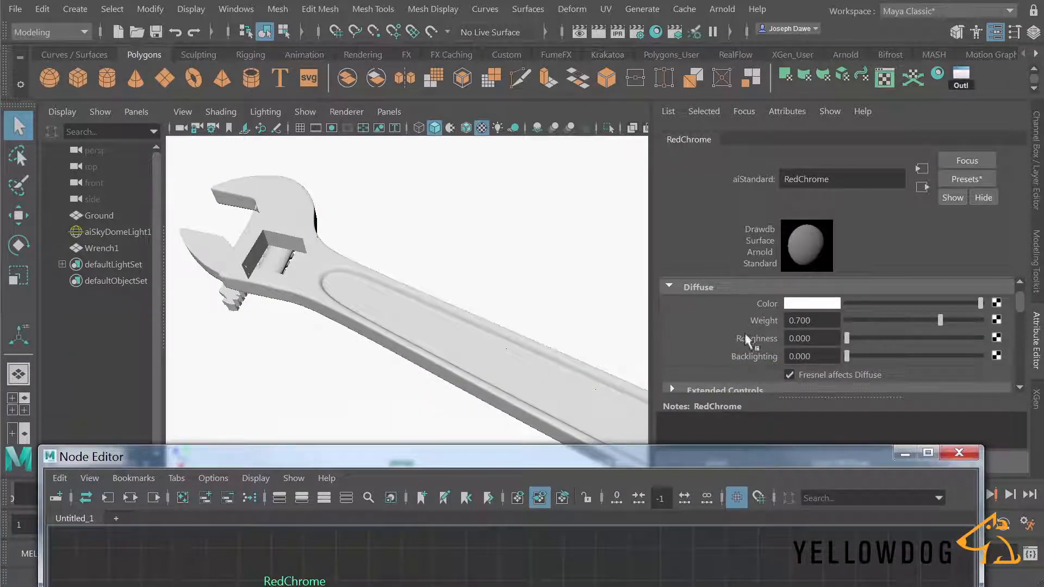
{"action": "left_click", "coordinate": [810, 304]}
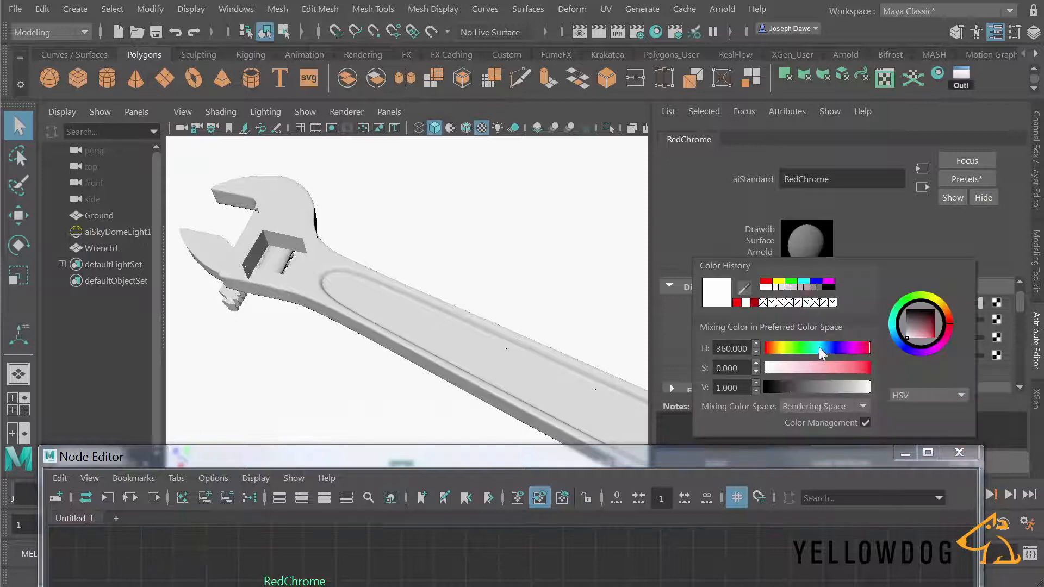
{"action": "left_click_drag", "start_coordinate": [845, 369], "coordinate": [887, 370]}
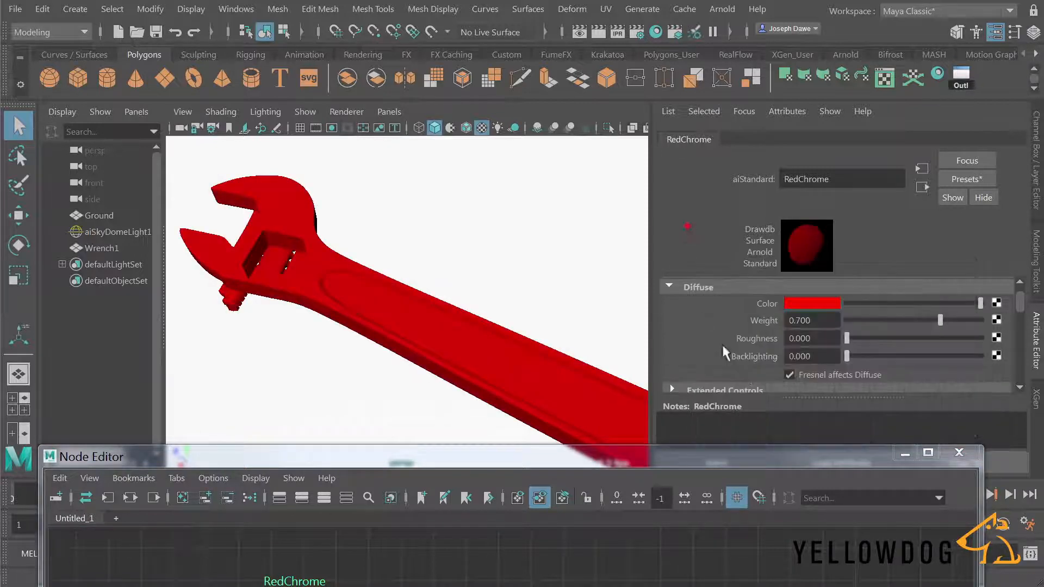
Step: Raise RedChrome's diffuse weight slightly and set its specular weight to about 0.081
{"action": "left_click_drag", "start_coordinate": [942, 320], "coordinate": [956, 323]}
{"action": "scroll", "coordinate": [722, 326], "scroll_direction": "down", "scroll_amount": 3}
{"action": "left_click_drag", "start_coordinate": [847, 343], "coordinate": [861, 343]}
Step: Open the Arnold RenderView, fit the image in a smaller window and start an IPR render
{"action": "left_click", "coordinate": [722, 9]}
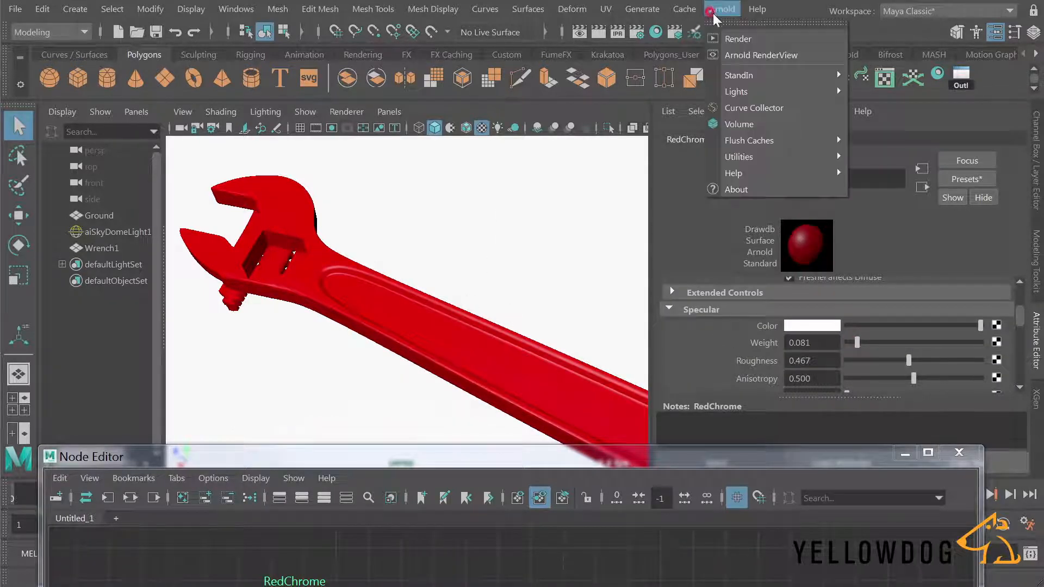
{"action": "left_click", "coordinate": [739, 50]}
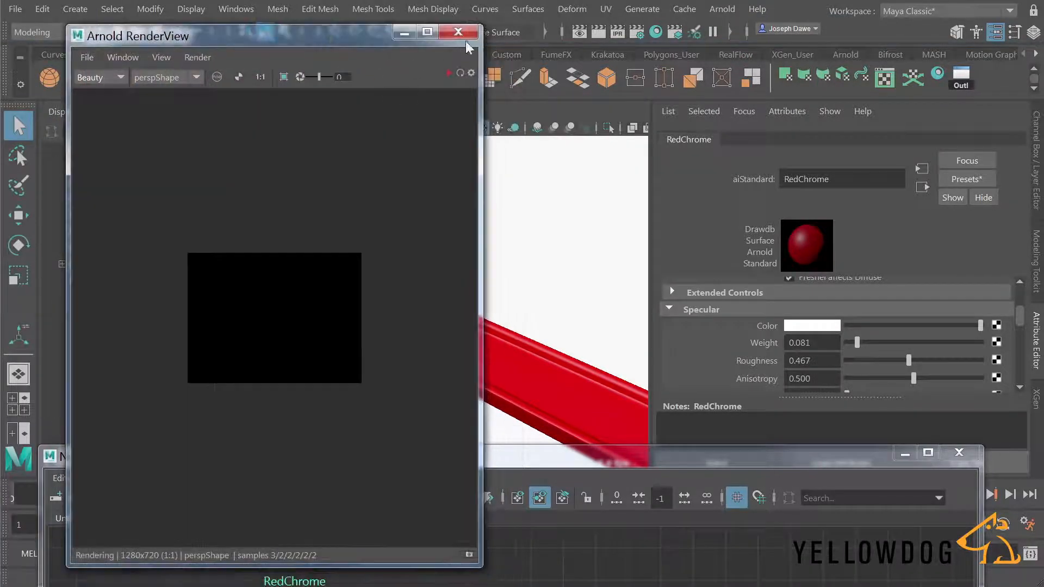
{"action": "left_click_drag", "start_coordinate": [472, 43], "coordinate": [356, 144]}
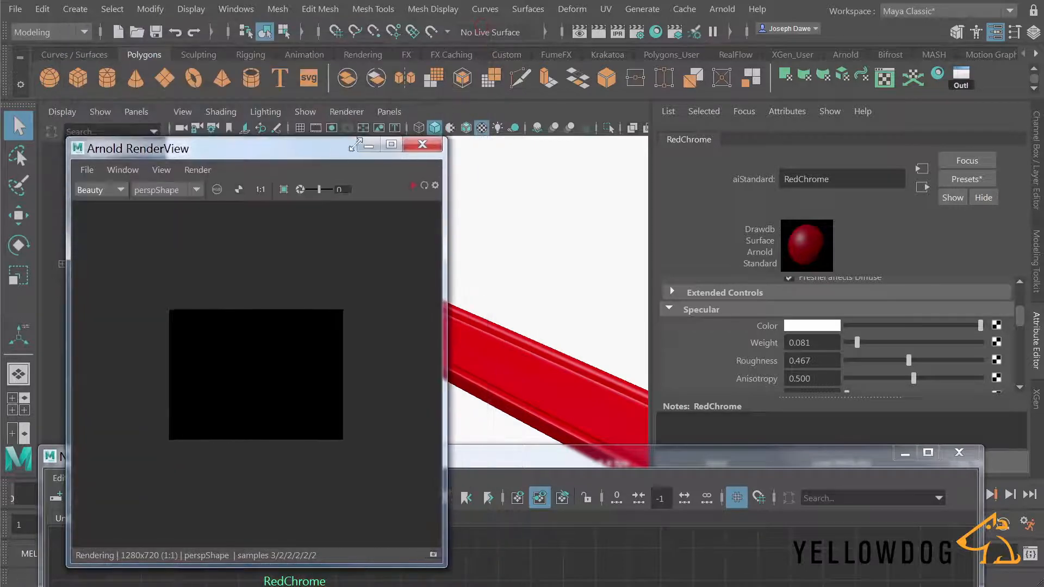
{"action": "left_click_drag", "start_coordinate": [249, 152], "coordinate": [299, 102]}
{"action": "key", "text": "f"}
{"action": "left_click", "coordinate": [247, 118]}
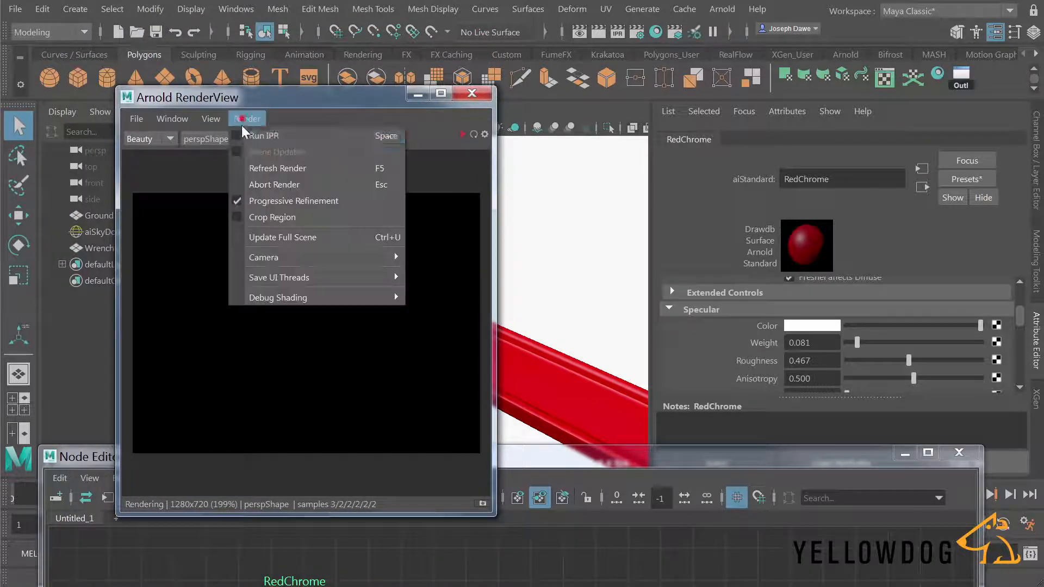
{"action": "left_click", "coordinate": [264, 136]}
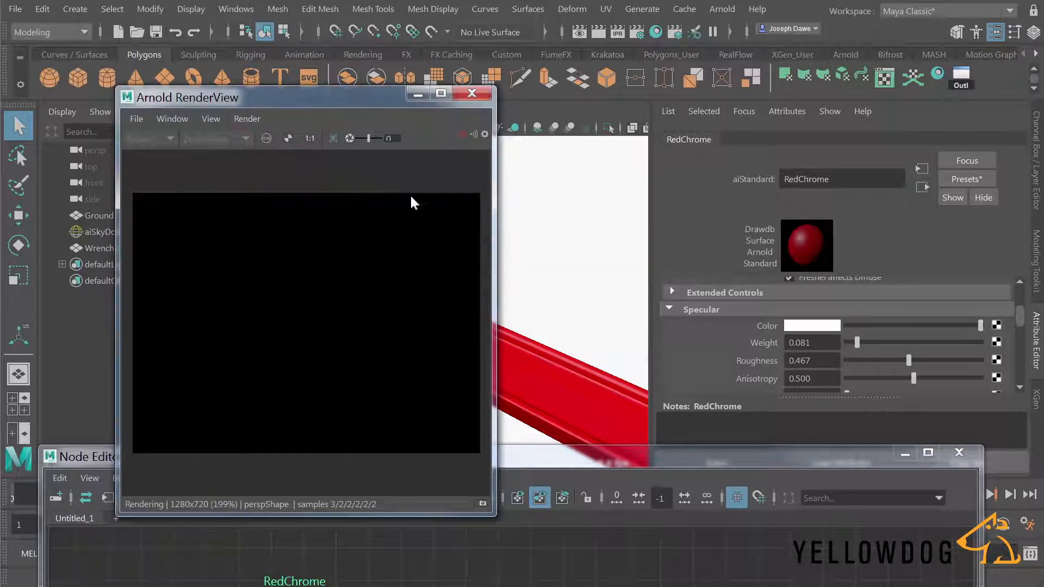
{"action": "left_click_drag", "start_coordinate": [333, 107], "coordinate": [246, 83]}
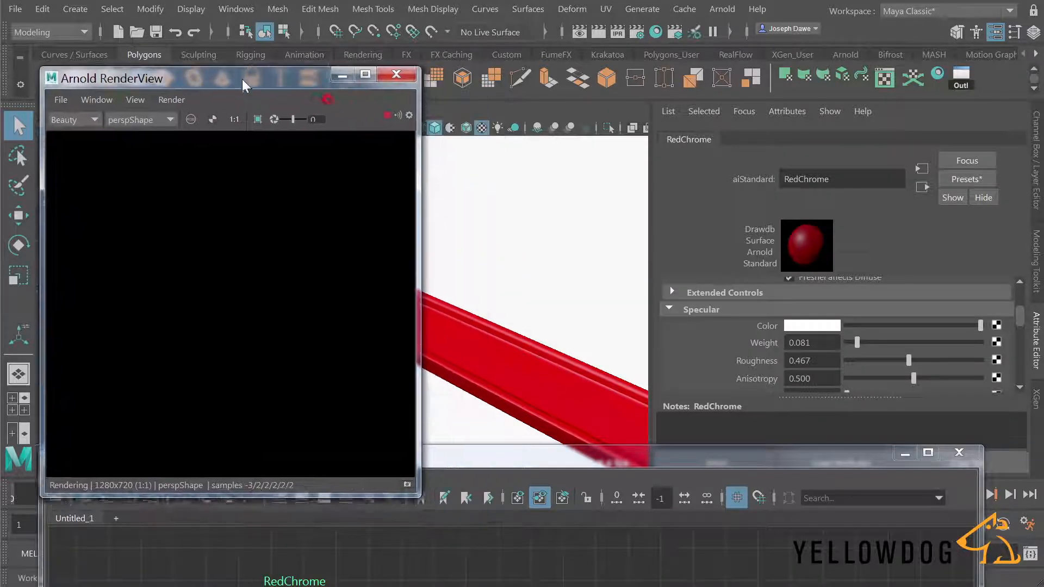
Step: Frame the wrench head in the live render and set RedChrome's specular roughness to about 0.476
{"action": "left_click_drag", "start_coordinate": [499, 340], "coordinate": [503, 331], "text": "alt"}
{"action": "right_click_drag", "start_coordinate": [504, 331], "coordinate": [440, 320], "text": "alt"}
{"action": "middle_click_drag", "start_coordinate": [440, 320], "coordinate": [577, 344], "text": "alt"}
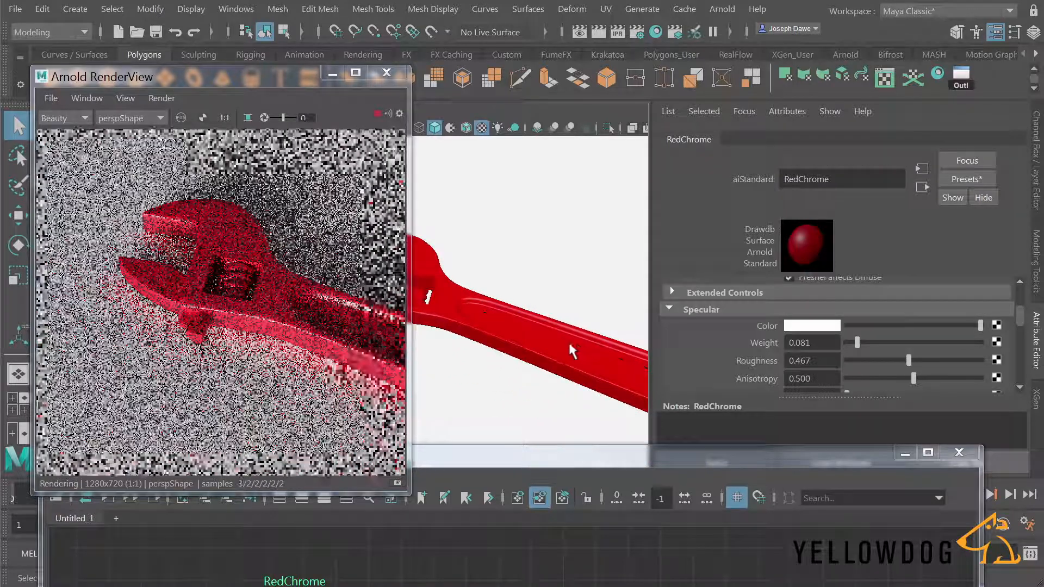
{"action": "left_click_drag", "start_coordinate": [501, 305], "coordinate": [530, 291], "text": "alt"}
{"action": "middle_click_drag", "start_coordinate": [530, 291], "coordinate": [525, 314], "text": "alt"}
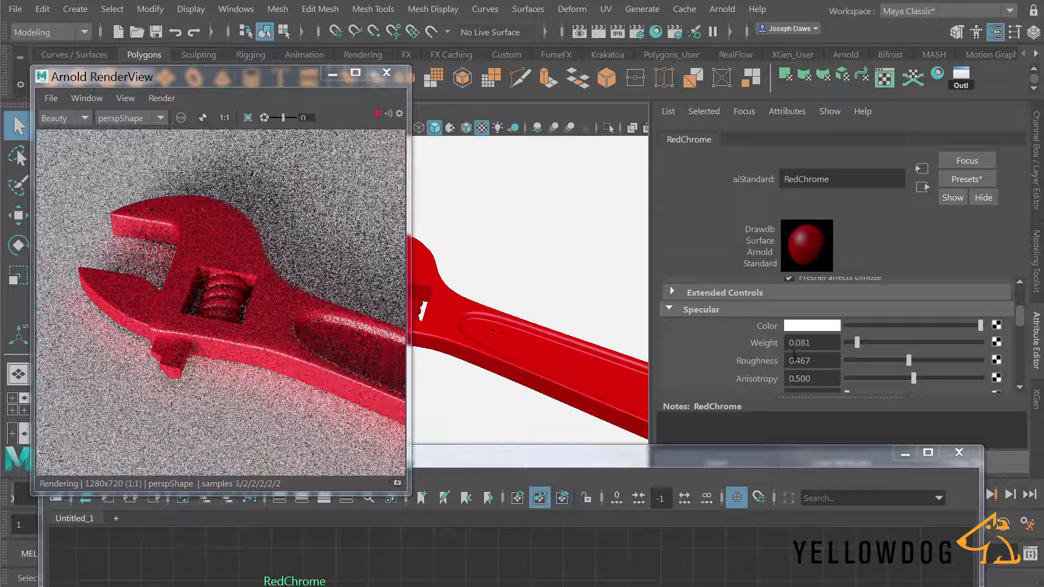
{"action": "left_click_drag", "start_coordinate": [904, 361], "coordinate": [910, 360]}
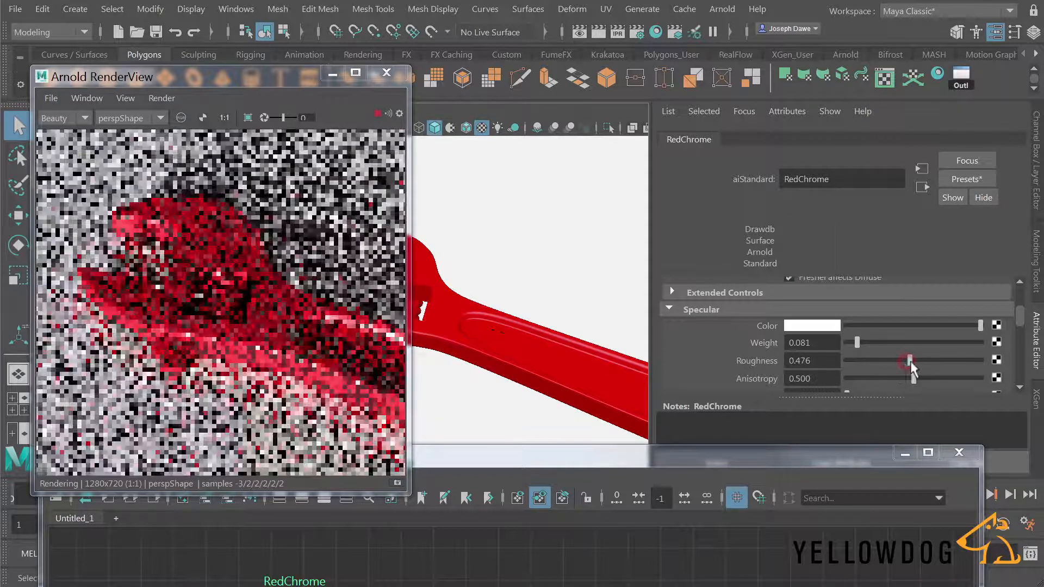
Step: Set the live render's debug shading to isolate the selected RedChrome material
{"action": "left_click_drag", "start_coordinate": [506, 461], "coordinate": [511, 450]}
{"action": "left_click", "coordinate": [161, 98]}
{"action": "mouse_move", "coordinate": [195, 275]}
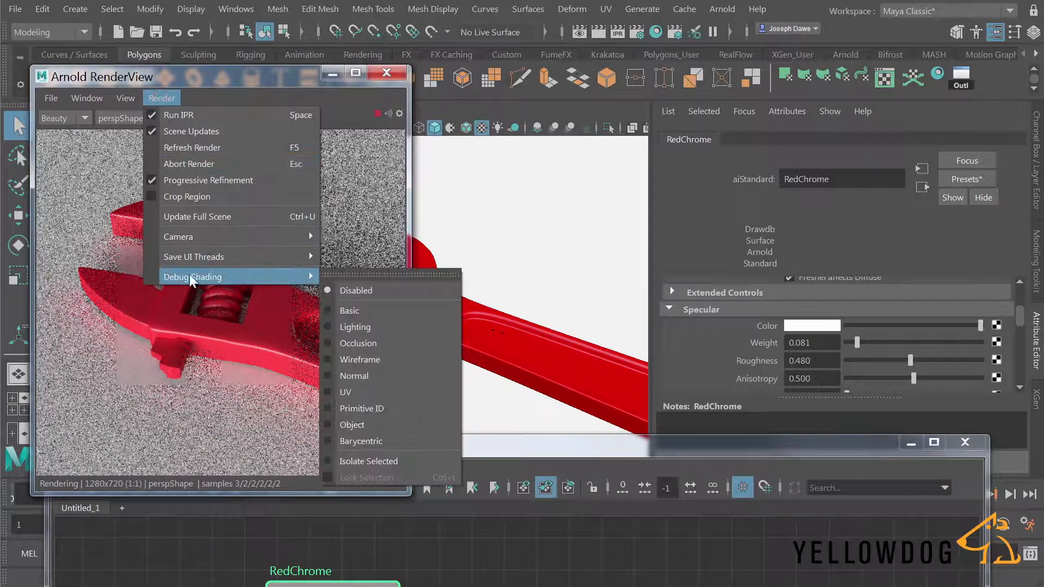
{"action": "left_click", "coordinate": [351, 461]}
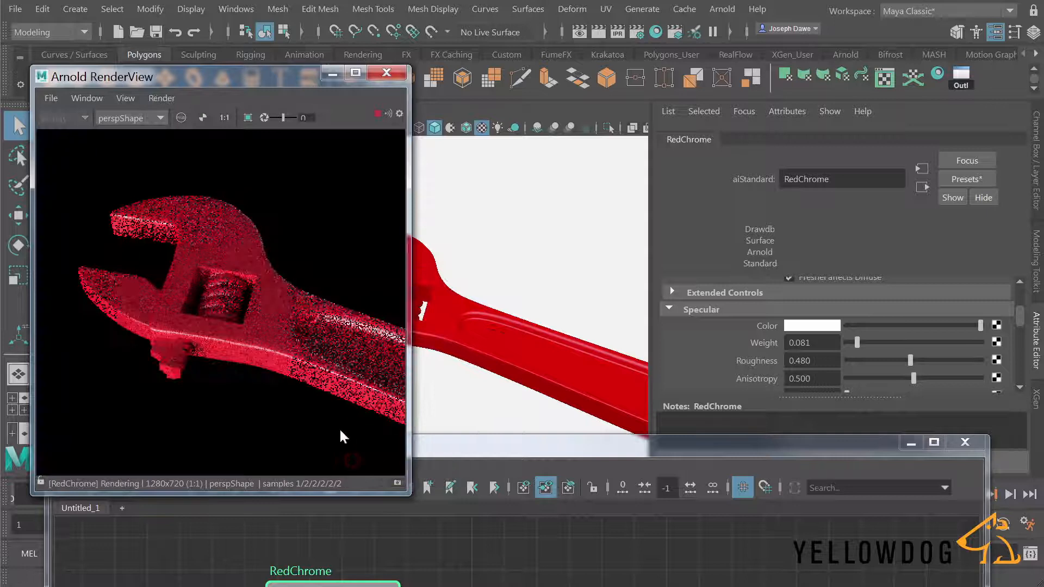
{"action": "left_click", "coordinate": [170, 98]}
{"action": "mouse_move", "coordinate": [233, 277]}
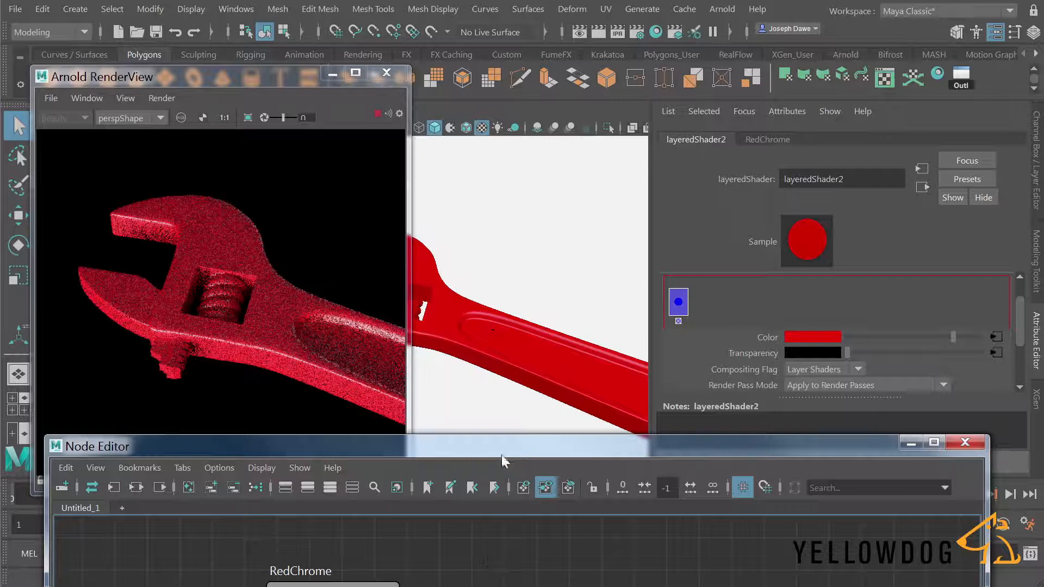
Step: Resize the Node Editor around the shader network and add BumpyChrome as a second layer of layeredShader2
{"action": "left_click_drag", "start_coordinate": [484, 445], "coordinate": [375, 269]}
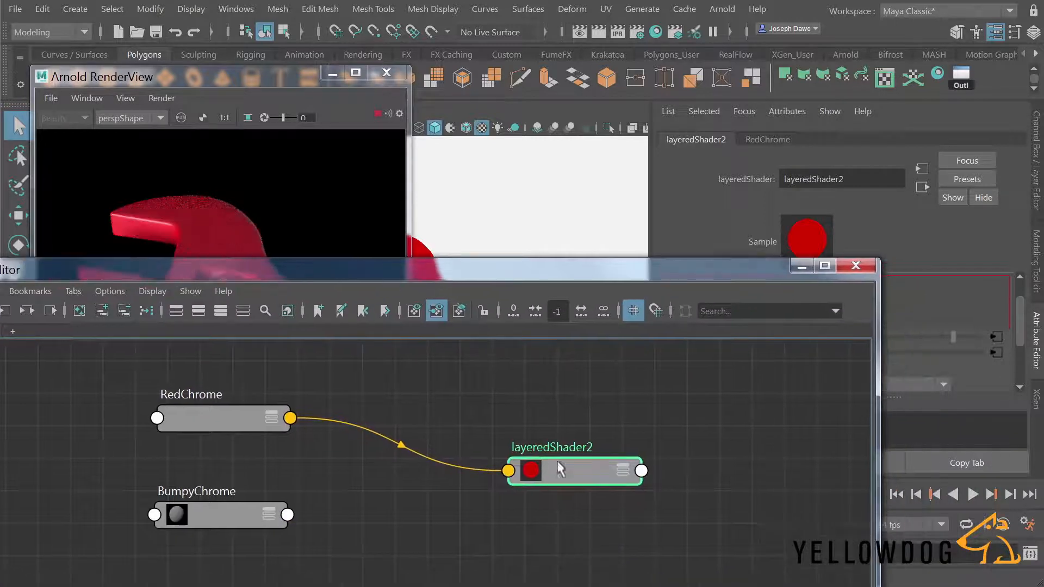
{"action": "left_click_drag", "start_coordinate": [746, 265], "coordinate": [565, 104]}
{"action": "left_click_drag", "start_coordinate": [0, 428], "coordinate": [143, 429]}
{"action": "left_click_drag", "start_coordinate": [423, 113], "coordinate": [315, 102]}
{"action": "middle_click_drag", "start_coordinate": [468, 354], "coordinate": [313, 352], "text": "alt"}
{"action": "scroll", "coordinate": [354, 354], "scroll_direction": "down", "scroll_amount": 2}
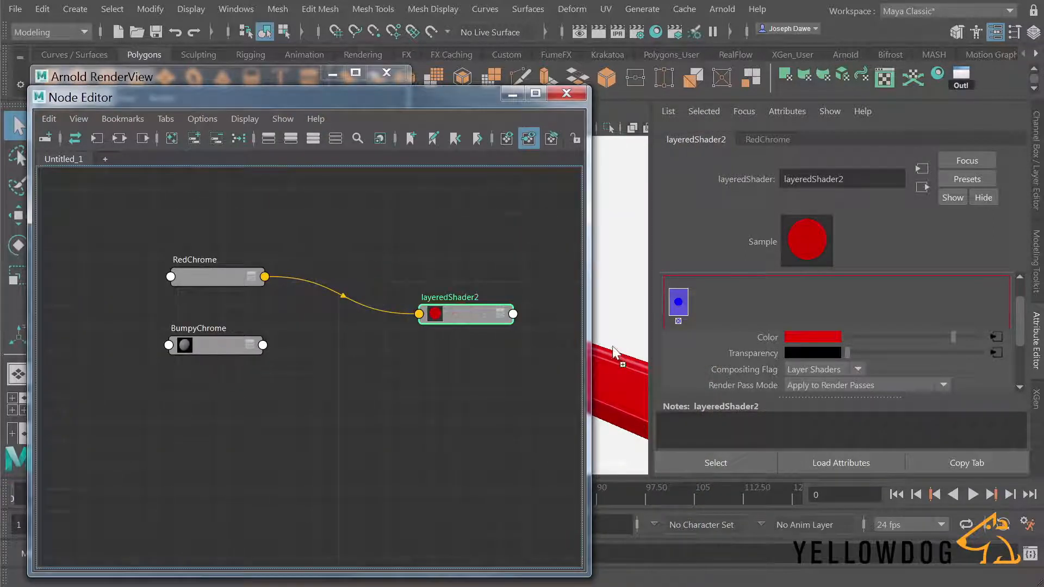
{"action": "middle_click_drag", "start_coordinate": [716, 306], "coordinate": [716, 307]}
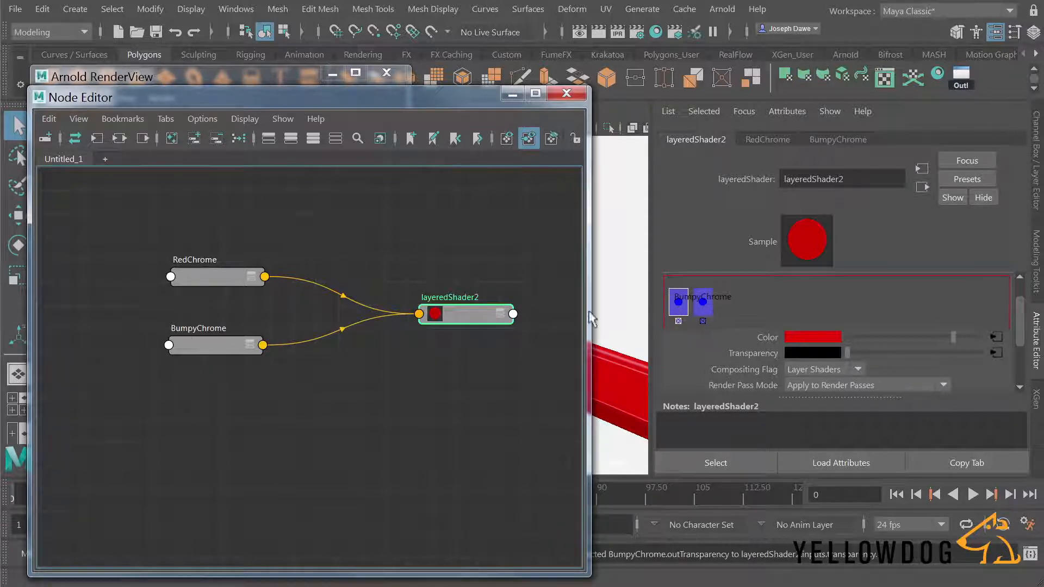
Step: Isolate BumpyChrome in the live render, set its specular weight to 1 and its specular roughness to about 0.211
{"action": "left_click", "coordinate": [224, 352]}
{"action": "left_click_drag", "start_coordinate": [397, 98], "coordinate": [377, 469]}
{"action": "scroll", "coordinate": [243, 343], "scroll_direction": "up", "scroll_amount": 1}
{"action": "scroll", "coordinate": [244, 343], "scroll_direction": "down", "scroll_amount": 2}
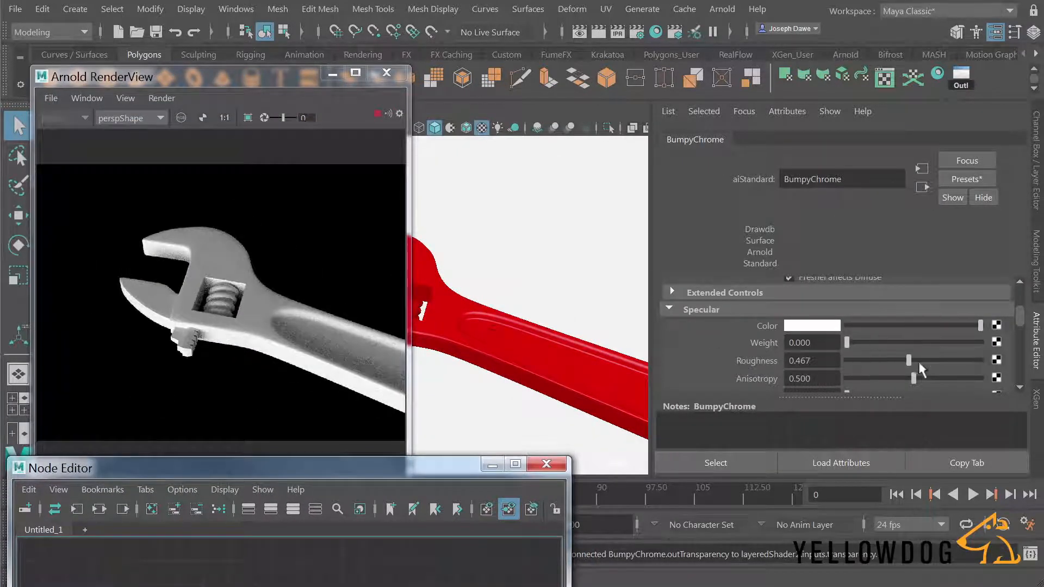
{"action": "left_click_drag", "start_coordinate": [848, 342], "coordinate": [1005, 343]}
{"action": "left_click_drag", "start_coordinate": [908, 360], "coordinate": [860, 358]}
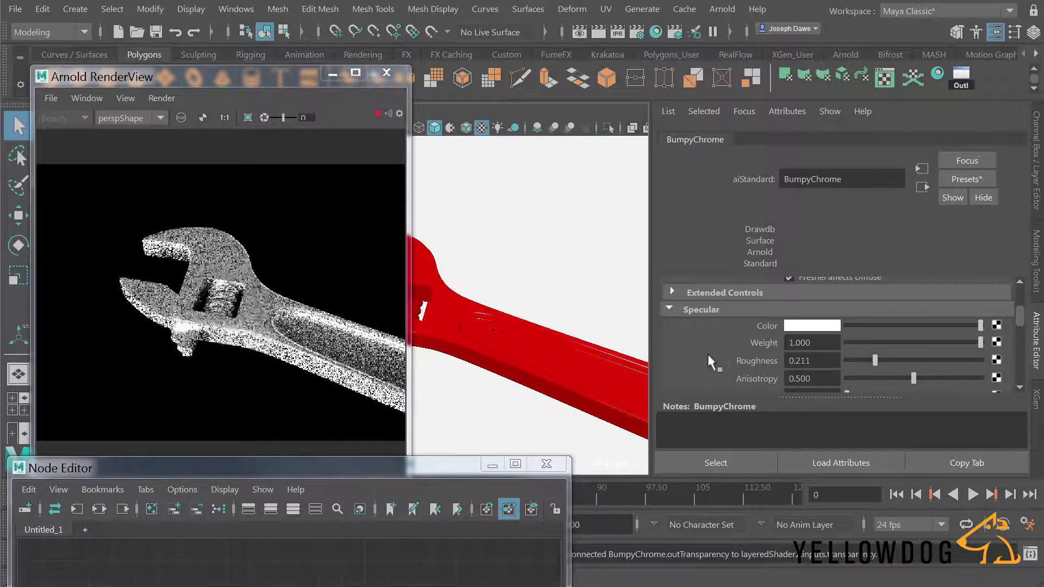
Step: Set BumpyChrome's diffuse weight to about 0.077
{"action": "scroll", "coordinate": [709, 351], "scroll_direction": "down", "scroll_amount": 4}
{"action": "left_click_drag", "start_coordinate": [858, 351], "coordinate": [947, 352]}
{"action": "scroll", "coordinate": [709, 361], "scroll_direction": "up", "scroll_amount": 6}
{"action": "scroll", "coordinate": [720, 344], "scroll_direction": "down", "scroll_amount": 2}
{"action": "left_click_drag", "start_coordinate": [939, 320], "coordinate": [857, 326]}
{"action": "scroll", "coordinate": [600, 299], "scroll_direction": "up", "scroll_amount": 3}
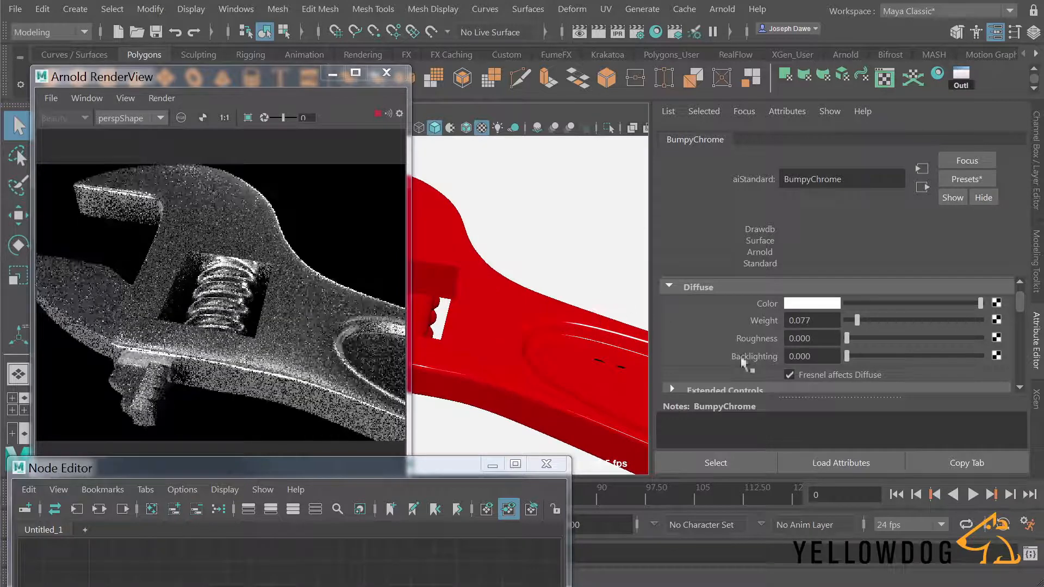
Step: Assign a Brownian 3D texture to BumpyChrome's bump mapping
{"action": "scroll", "coordinate": [702, 328], "scroll_direction": "down", "scroll_amount": 6}
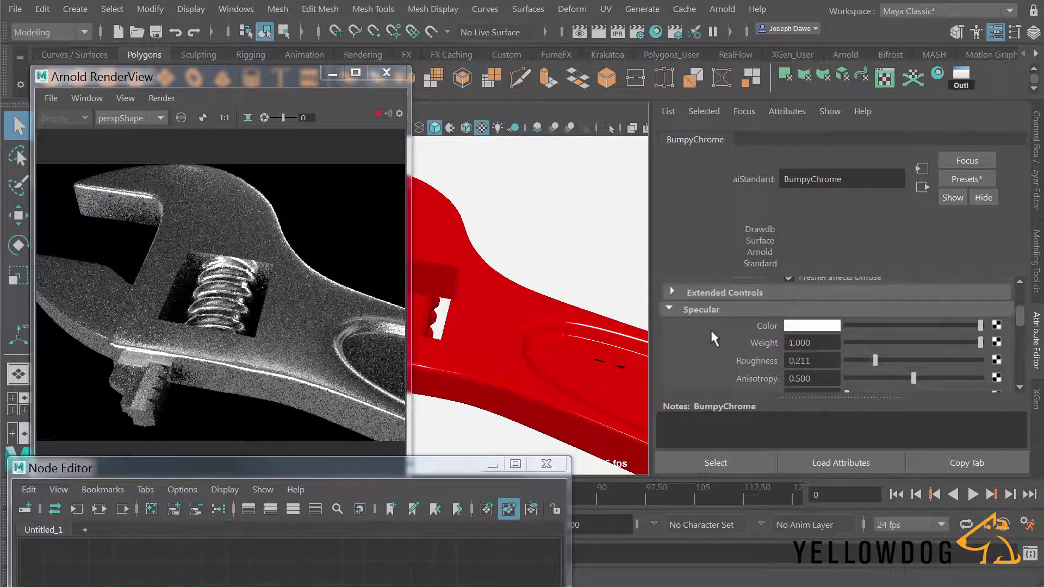
{"action": "scroll", "coordinate": [718, 340], "scroll_direction": "down", "scroll_amount": 1}
{"action": "scroll", "coordinate": [724, 338], "scroll_direction": "up", "scroll_amount": 1}
{"action": "left_click", "coordinate": [996, 308]}
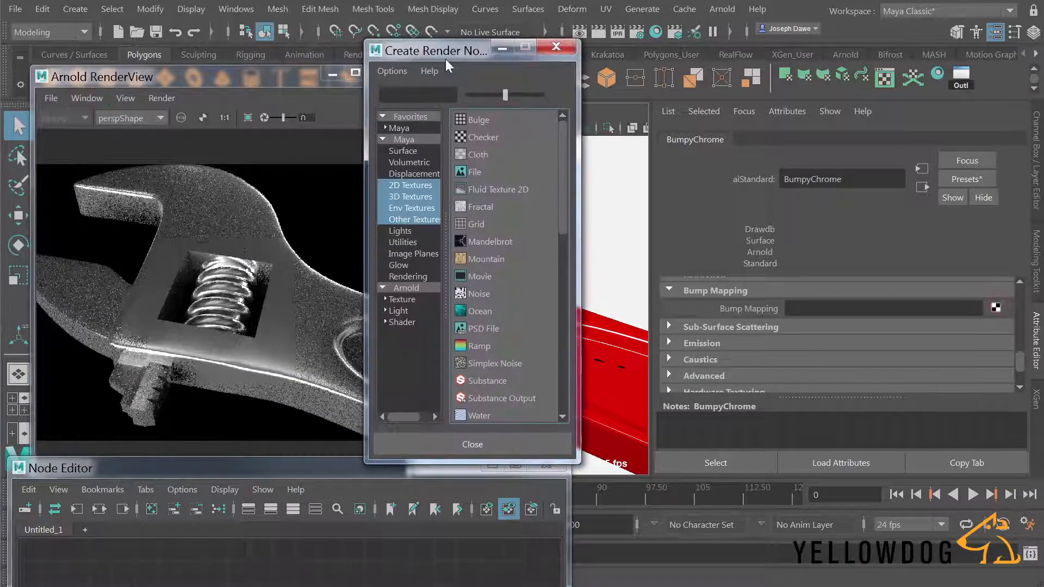
{"action": "left_click", "coordinate": [397, 186]}
{"action": "mouse_move", "coordinate": [563, 304]}
{"action": "left_mouse_down"}
{"action": "mouse_move", "coordinate": [563, 321]}
{"action": "mouse_move", "coordinate": [565, 292]}
{"action": "left_mouse_up"}
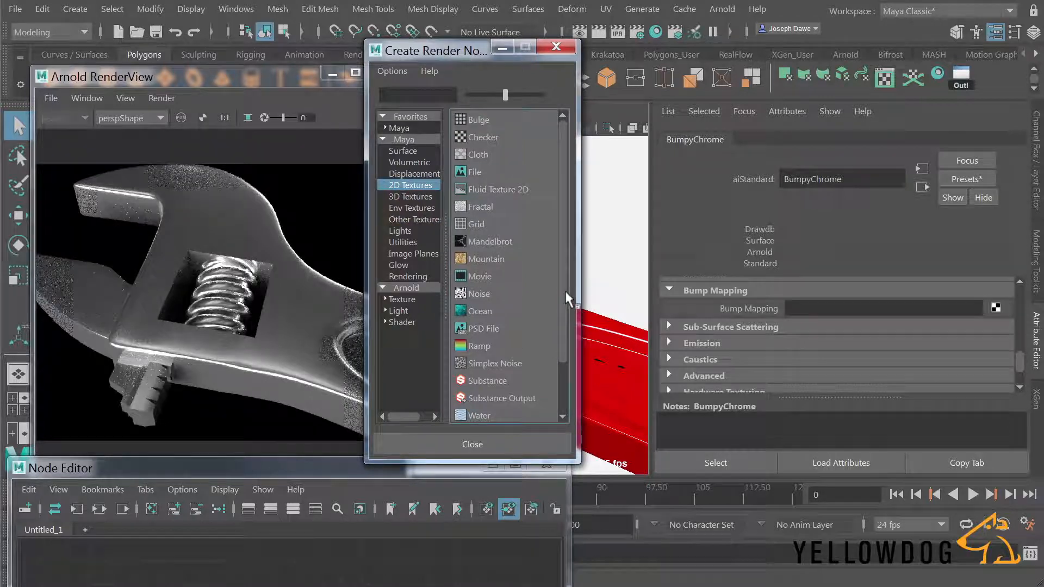
{"action": "left_click", "coordinate": [414, 196]}
{"action": "left_click", "coordinate": [485, 120]}
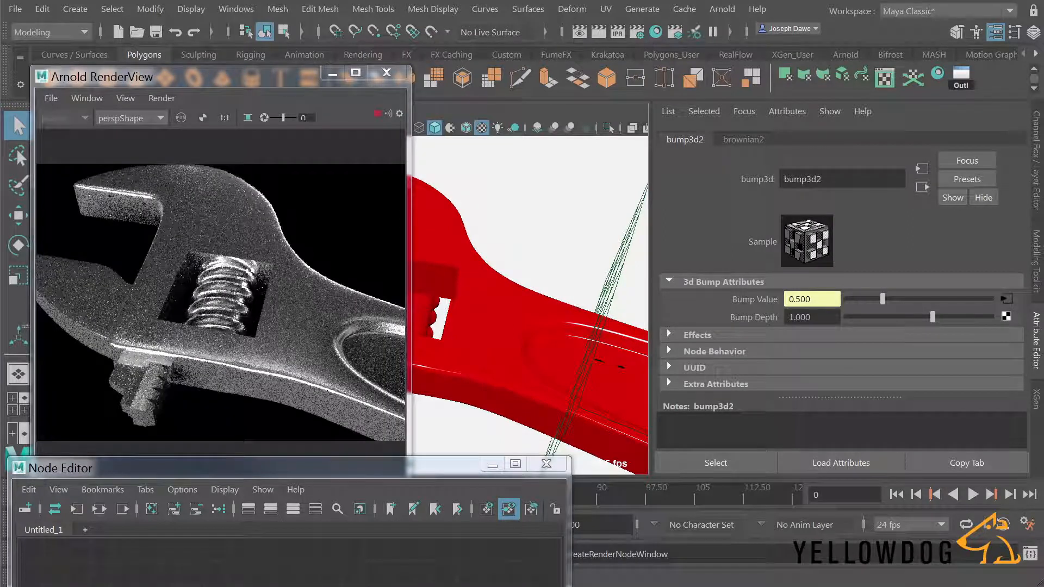
Step: Frame the wrench's adjusting screw closely and raise the bump depth of bump3d2 to about 2.538
{"action": "left_click_drag", "start_coordinate": [933, 320], "coordinate": [936, 318]}
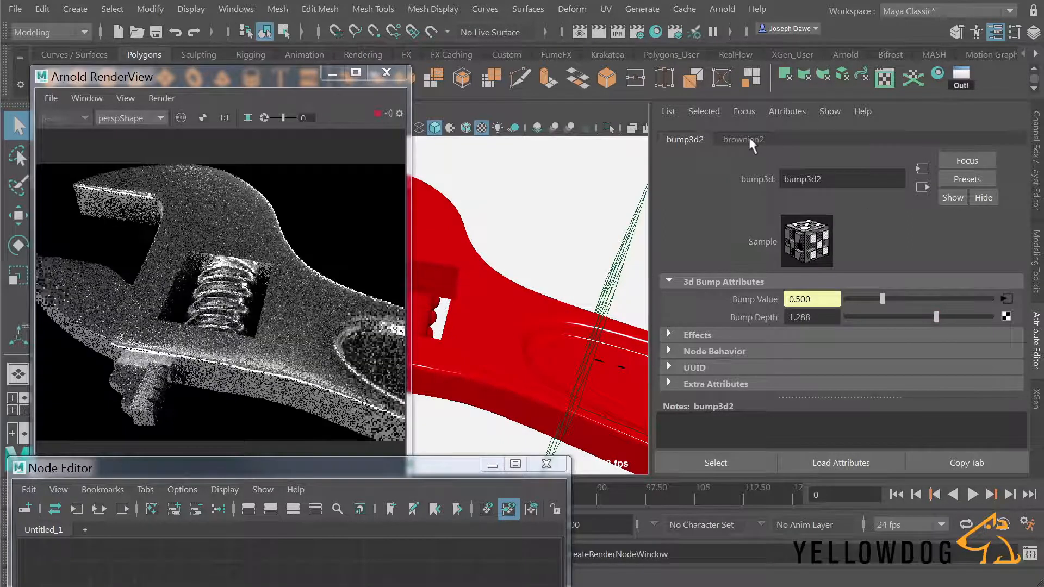
{"action": "left_click_drag", "start_coordinate": [620, 303], "coordinate": [614, 305], "text": "alt"}
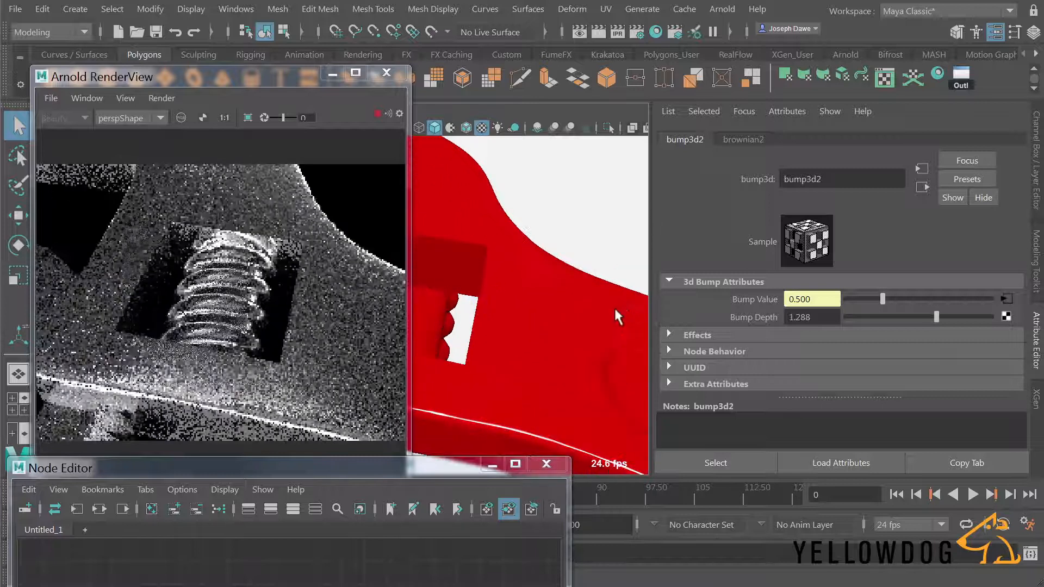
{"action": "left_click", "coordinate": [955, 316]}
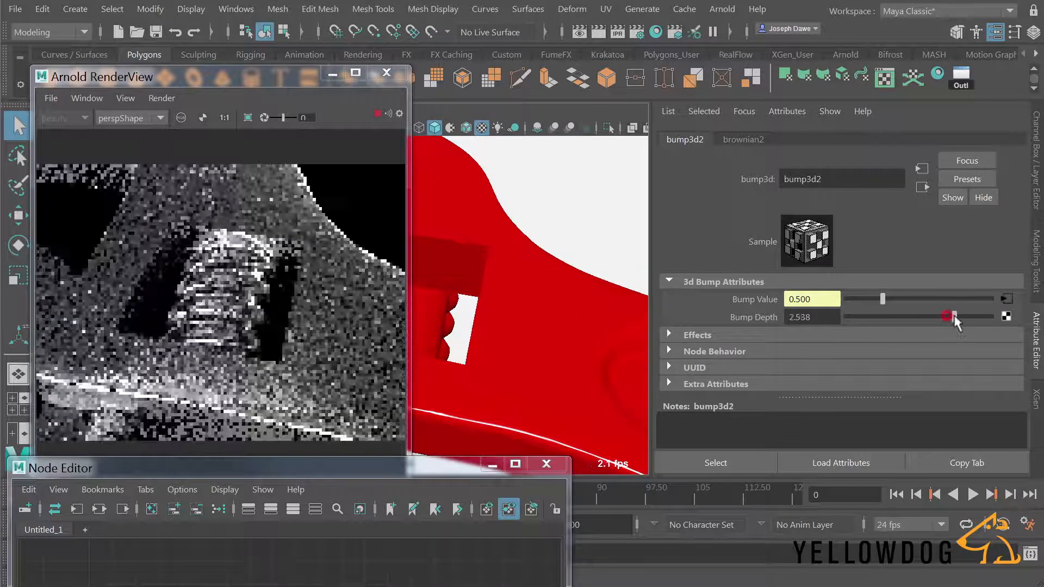
Step: Disable debug shading to check the full render, and isolate the selected node again
{"action": "left_click", "coordinate": [168, 97]}
{"action": "mouse_move", "coordinate": [218, 277]}
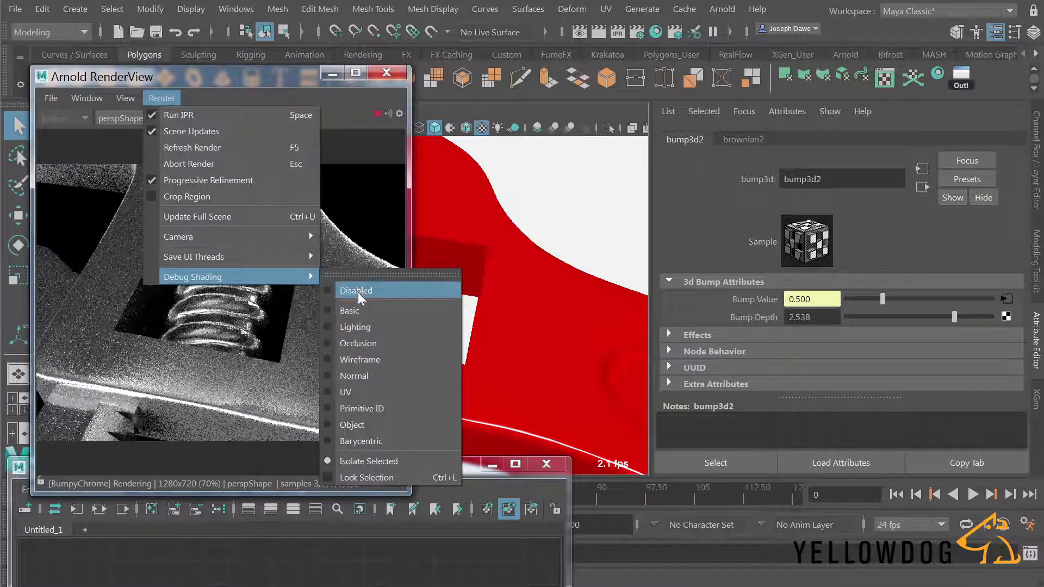
{"action": "left_click", "coordinate": [357, 290]}
{"action": "left_click", "coordinate": [162, 98]}
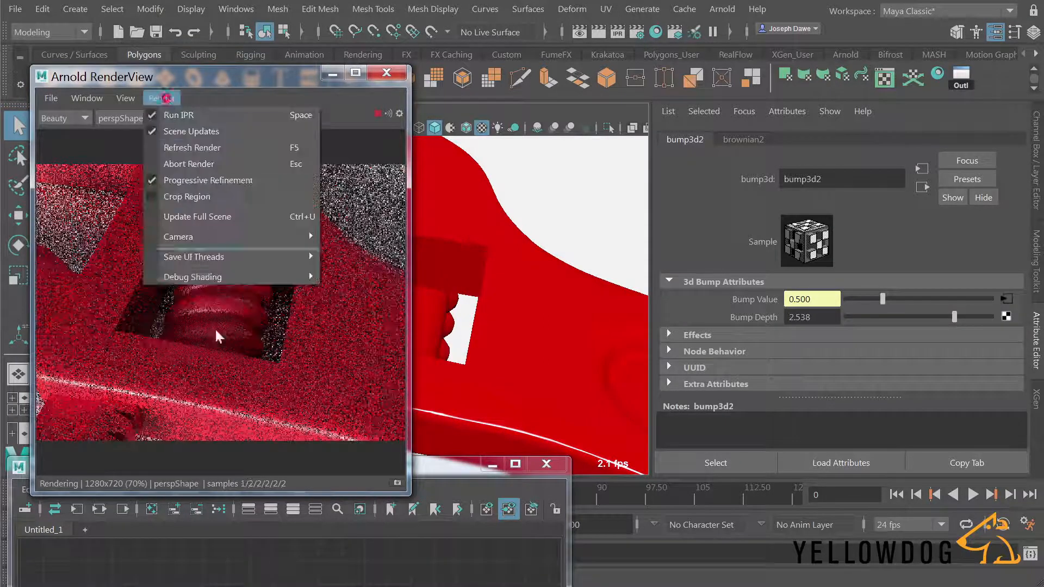
{"action": "mouse_move", "coordinate": [255, 278]}
{"action": "left_click", "coordinate": [370, 461]}
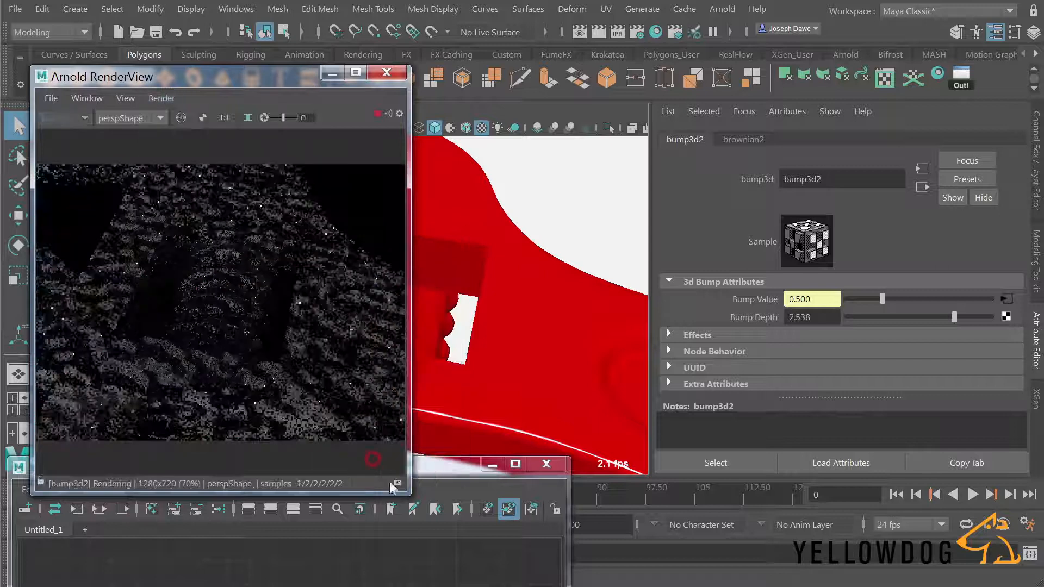
Step: Bring the bump nodes into view in the Node Editor and isolate BumpyChrome in the live render
{"action": "left_click_drag", "start_coordinate": [445, 465], "coordinate": [586, 195]}
{"action": "scroll", "coordinate": [440, 451], "scroll_direction": "up", "scroll_amount": 3}
{"action": "scroll", "coordinate": [470, 458], "scroll_direction": "down", "scroll_amount": 3}
{"action": "middle_click_drag", "start_coordinate": [509, 468], "coordinate": [307, 483], "text": "alt"}
{"action": "left_click", "coordinate": [541, 454]}
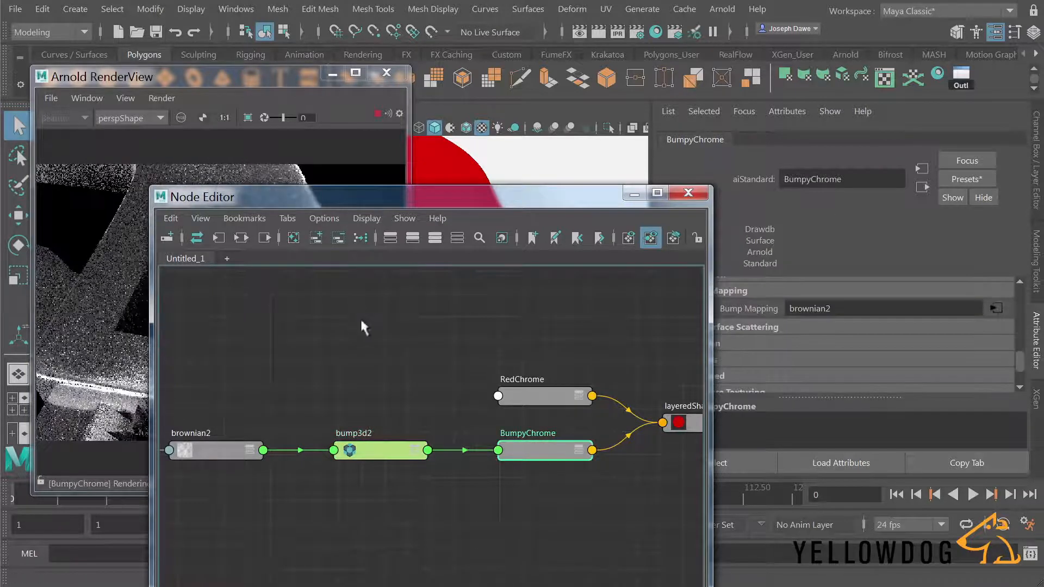
Step: Set the brownian2 texture's octaves to about 3.927, increment to about 0.142 and lacunarity to about 9.3
{"action": "left_click", "coordinate": [211, 452]}
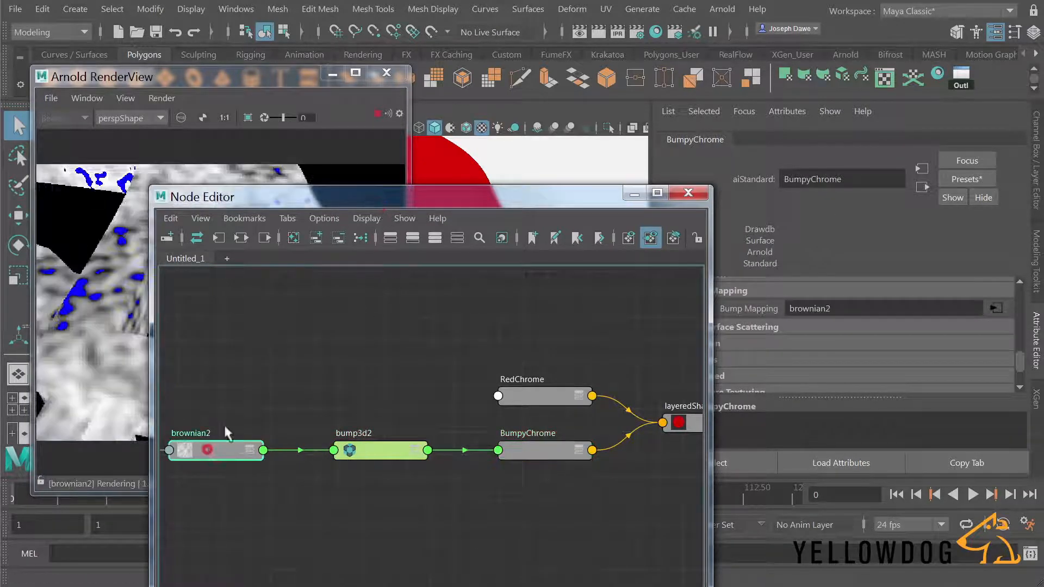
{"action": "left_click_drag", "start_coordinate": [344, 194], "coordinate": [375, 442]}
{"action": "right_click_drag", "start_coordinate": [462, 331], "coordinate": [276, 331], "text": "alt"}
{"action": "left_click_drag", "start_coordinate": [910, 335], "coordinate": [944, 335]}
{"action": "left_click_drag", "start_coordinate": [862, 319], "coordinate": [874, 320]}
{"action": "left_click_drag", "start_coordinate": [940, 299], "coordinate": [982, 300]}
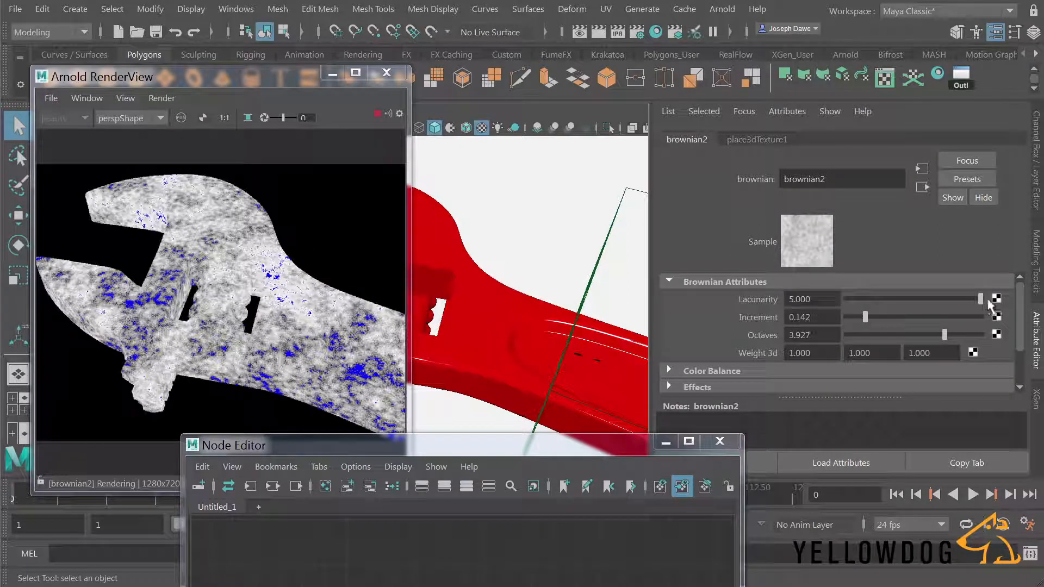
{"action": "left_click_drag", "start_coordinate": [819, 299], "coordinate": [849, 299], "text": "ctrl"}
Step: Adjust the bump depth of bump3d2 while examining BumpyChrome close up on the adjusting screw
{"action": "right_click_drag", "start_coordinate": [512, 326], "coordinate": [656, 328], "text": "alt"}
{"action": "left_click_drag", "start_coordinate": [626, 331], "coordinate": [576, 336], "text": "alt"}
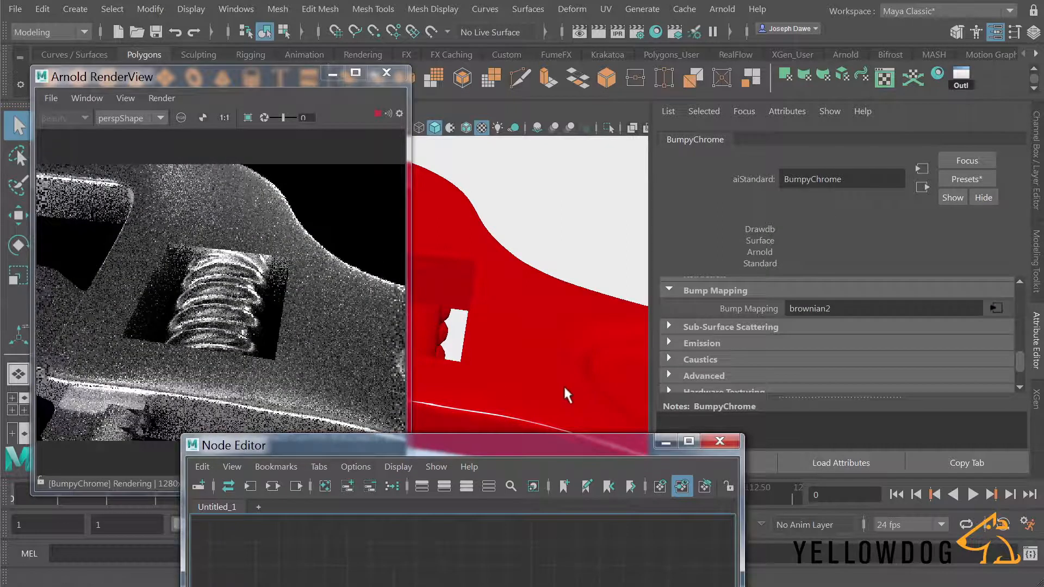
{"action": "left_click", "coordinate": [992, 308]}
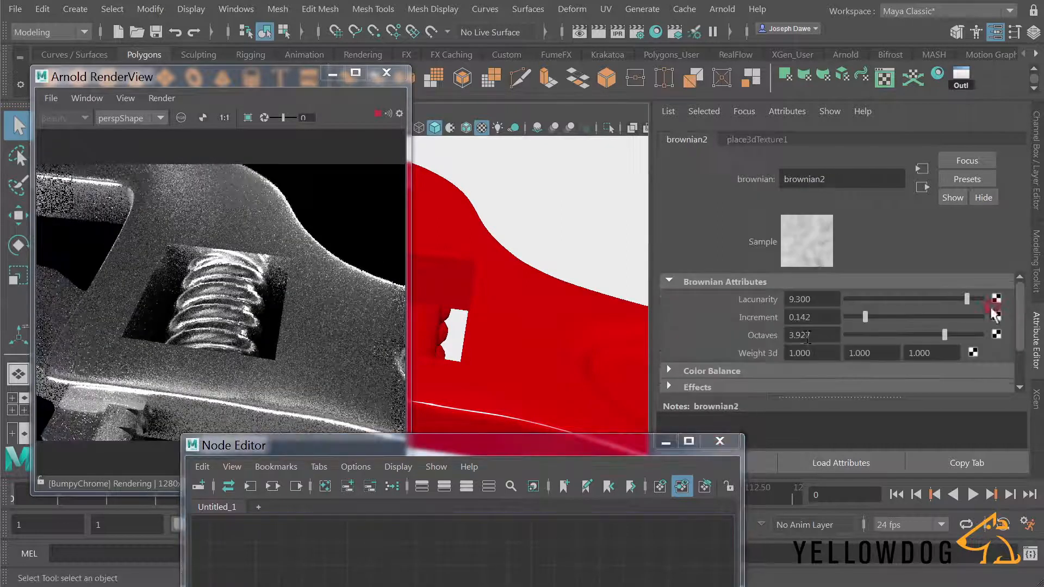
{"action": "left_click", "coordinate": [921, 187]}
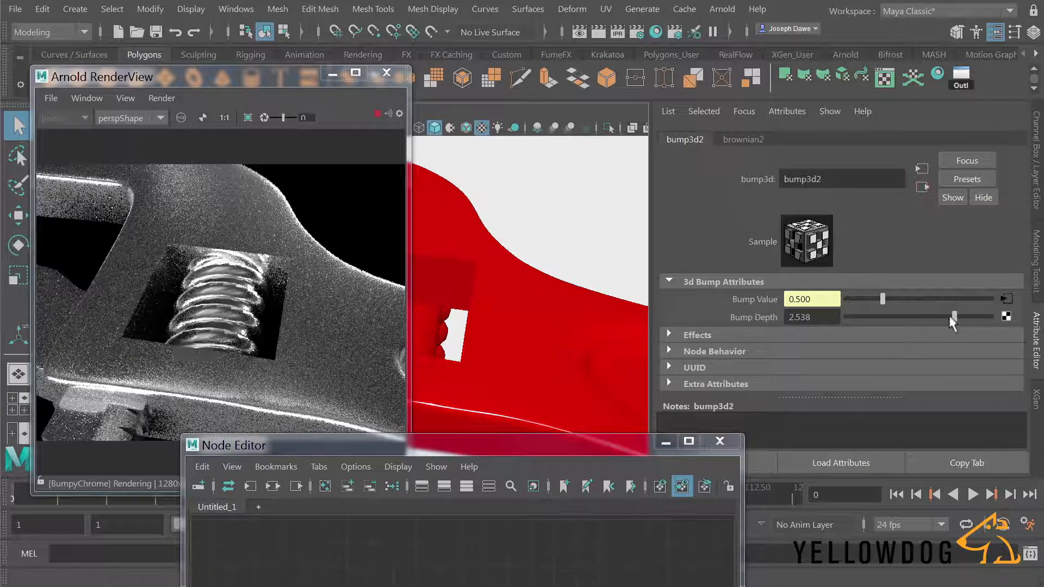
{"action": "left_click_drag", "start_coordinate": [950, 317], "coordinate": [927, 317]}
{"action": "left_click_drag", "start_coordinate": [994, 317], "coordinate": [1006, 320]}
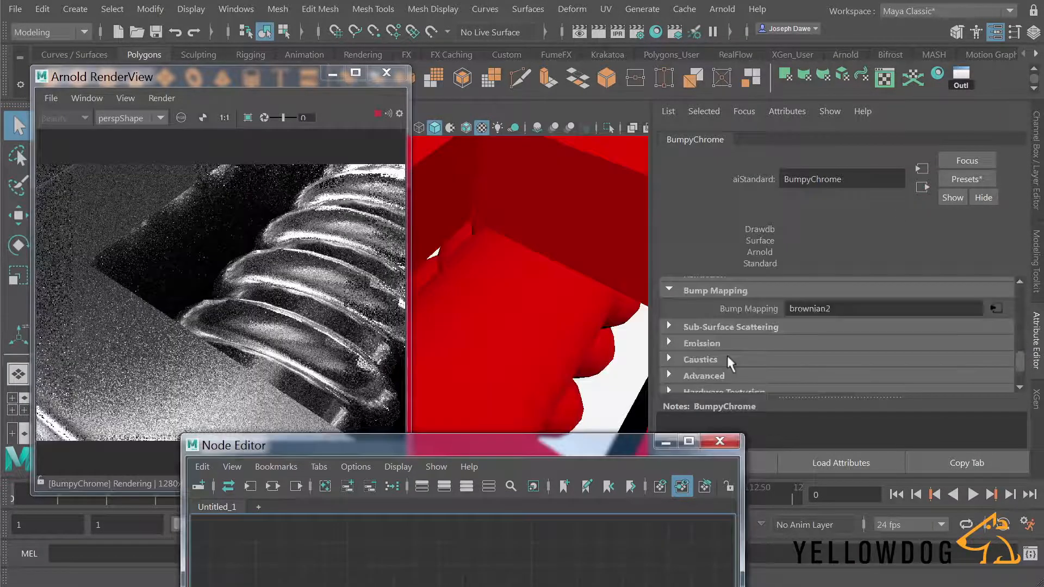
Step: Raise BumpyChrome's specular roughness to about 0.65 and check the result on the whole wrench head
{"action": "scroll", "coordinate": [726, 354], "scroll_direction": "up", "scroll_amount": 5}
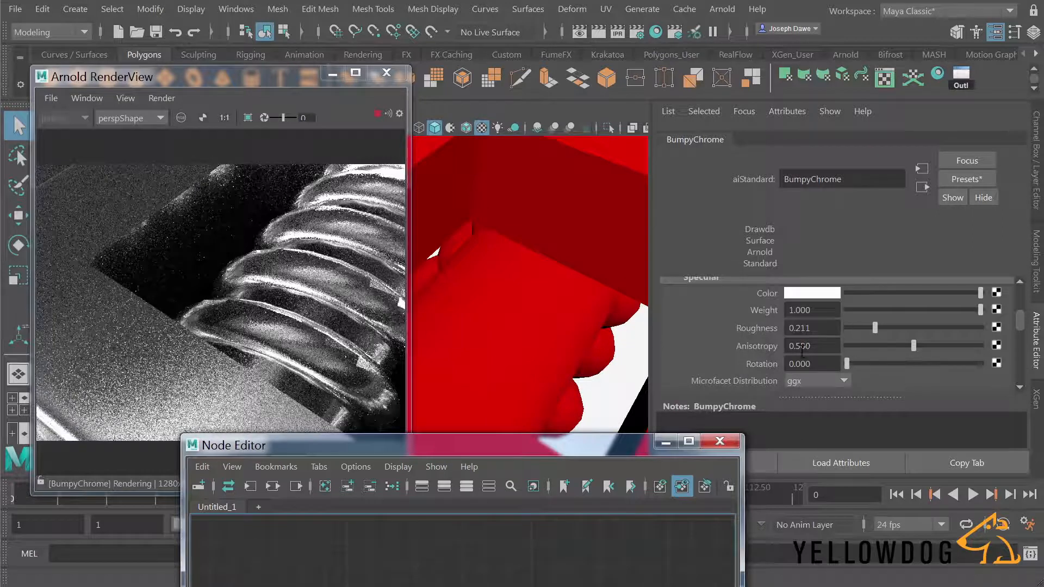
{"action": "left_click_drag", "start_coordinate": [882, 326], "coordinate": [933, 328]}
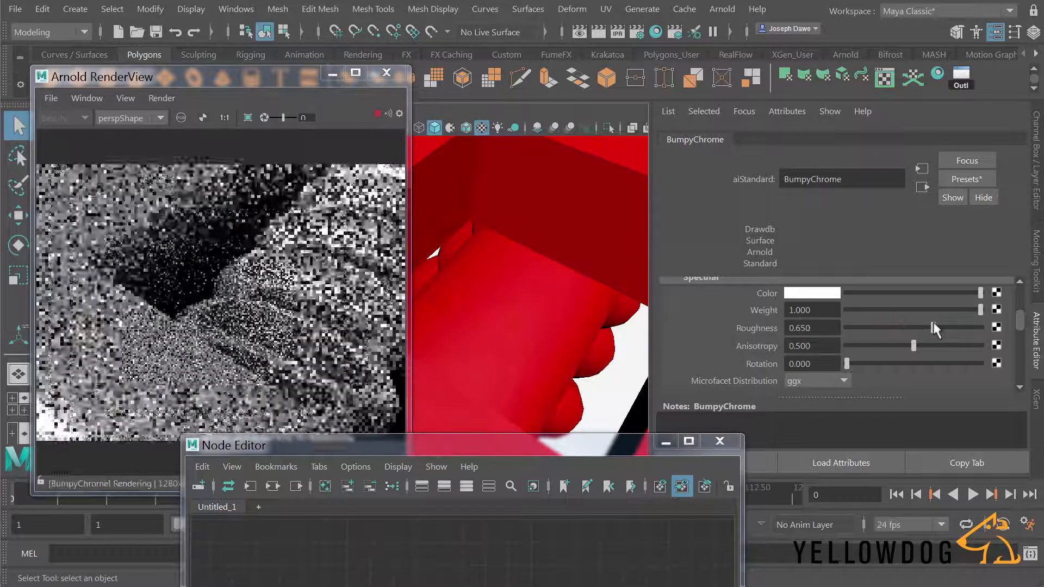
{"action": "right_click_drag", "start_coordinate": [592, 283], "coordinate": [486, 288], "text": "alt"}
{"action": "left_click_drag", "start_coordinate": [486, 288], "coordinate": [550, 324], "text": "alt"}
{"action": "right_click_drag", "start_coordinate": [550, 324], "coordinate": [514, 340], "text": "alt"}
{"action": "left_click_drag", "start_coordinate": [514, 340], "coordinate": [522, 364], "text": "alt"}
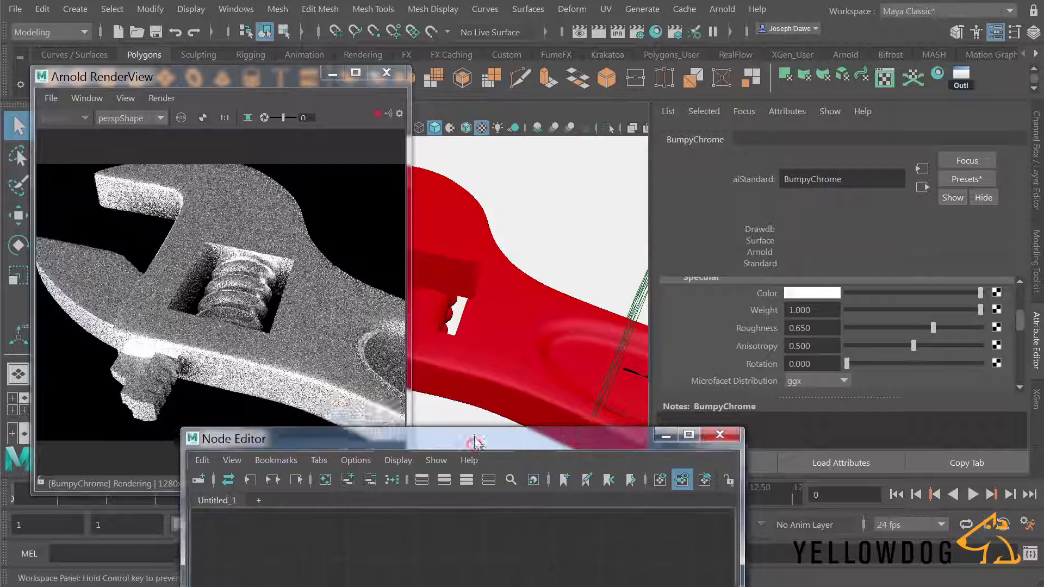
Step: Create an aiCurvature node in the Node Editor below the layered shader network
{"action": "left_click_drag", "start_coordinate": [475, 447], "coordinate": [452, 244]}
{"action": "left_click_drag", "start_coordinate": [448, 206], "coordinate": [429, 80]}
{"action": "left_click", "coordinate": [413, 383]}
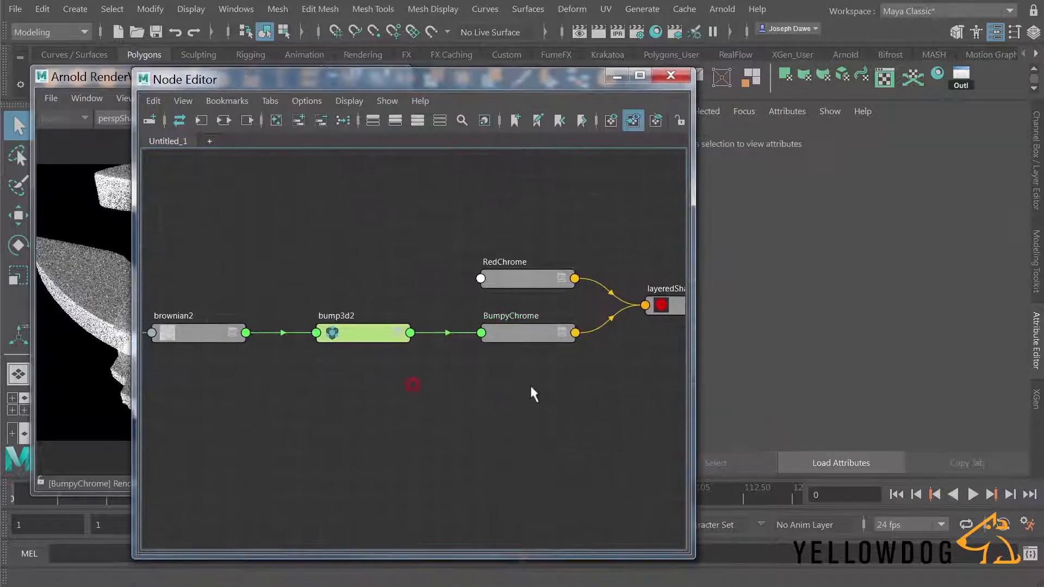
{"action": "middle_click_drag", "start_coordinate": [532, 385], "coordinate": [368, 378], "text": "alt"}
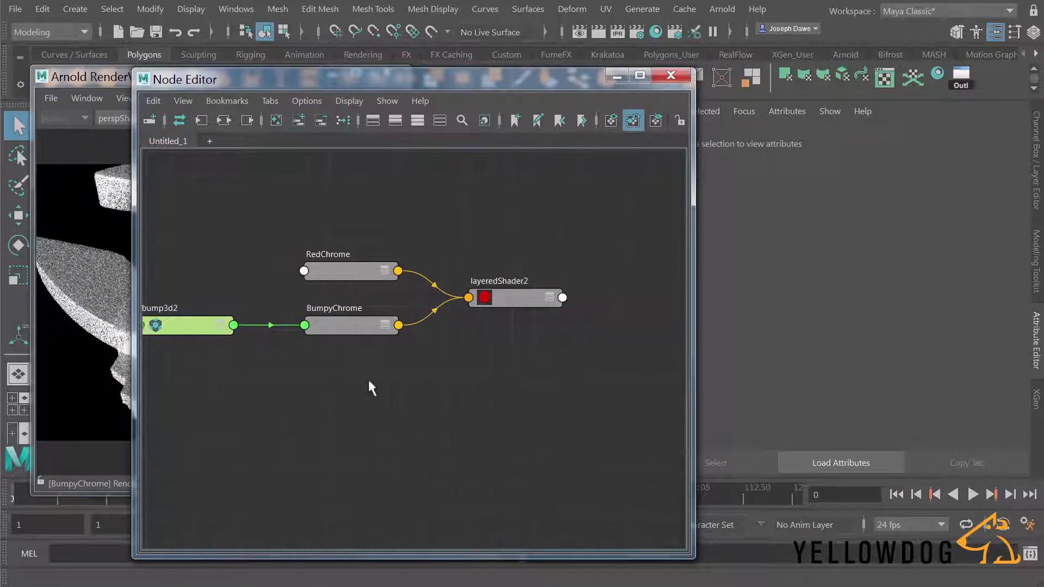
{"action": "type", "text": "aicur"}
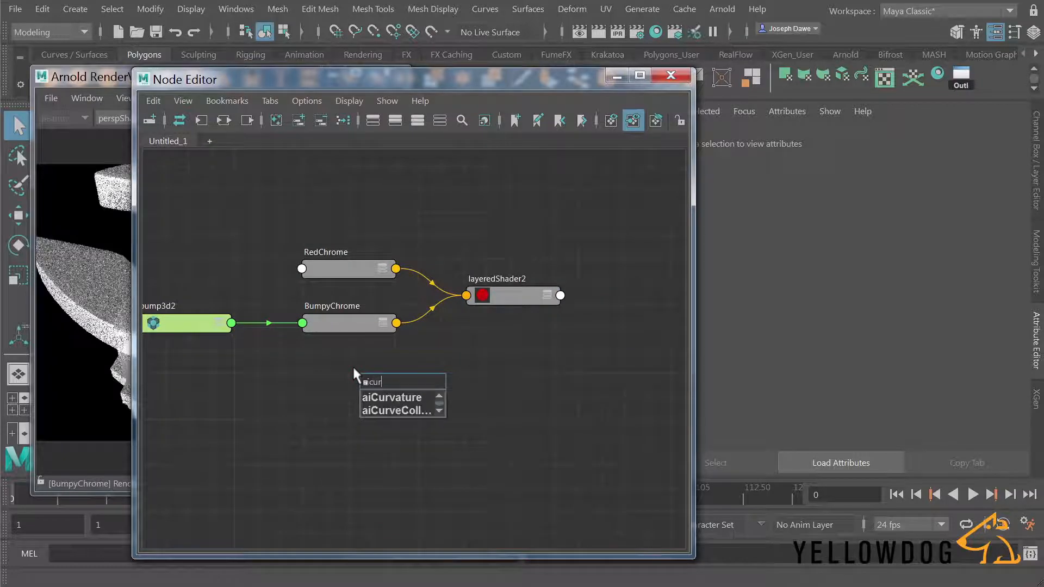
{"action": "left_click", "coordinate": [389, 399]}
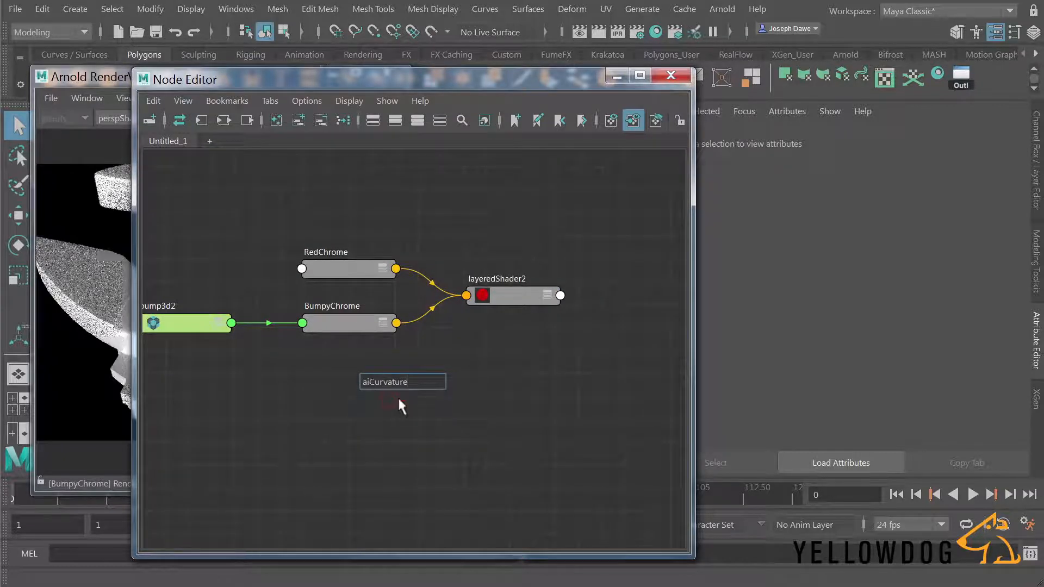
{"action": "middle_click_drag", "start_coordinate": [518, 419], "coordinate": [485, 411], "text": "alt"}
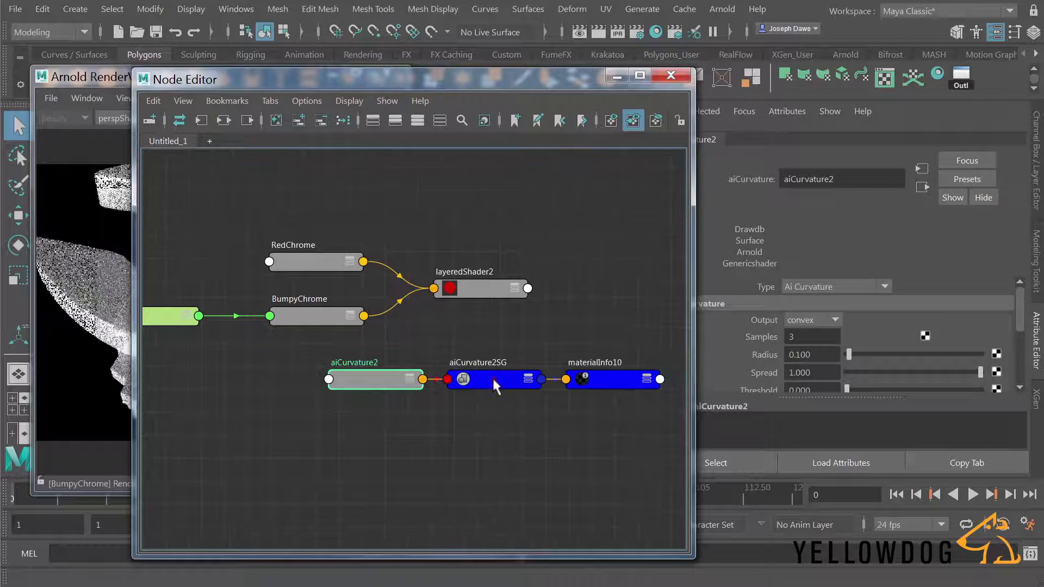
Step: Remove aiCurvature2SG and materialInfo10 from the graph and place aiCurvature2 beneath BumpyChrome
{"action": "left_click", "coordinate": [493, 381]}
{"action": "left_click_drag", "start_coordinate": [659, 418], "coordinate": [658, 417]}
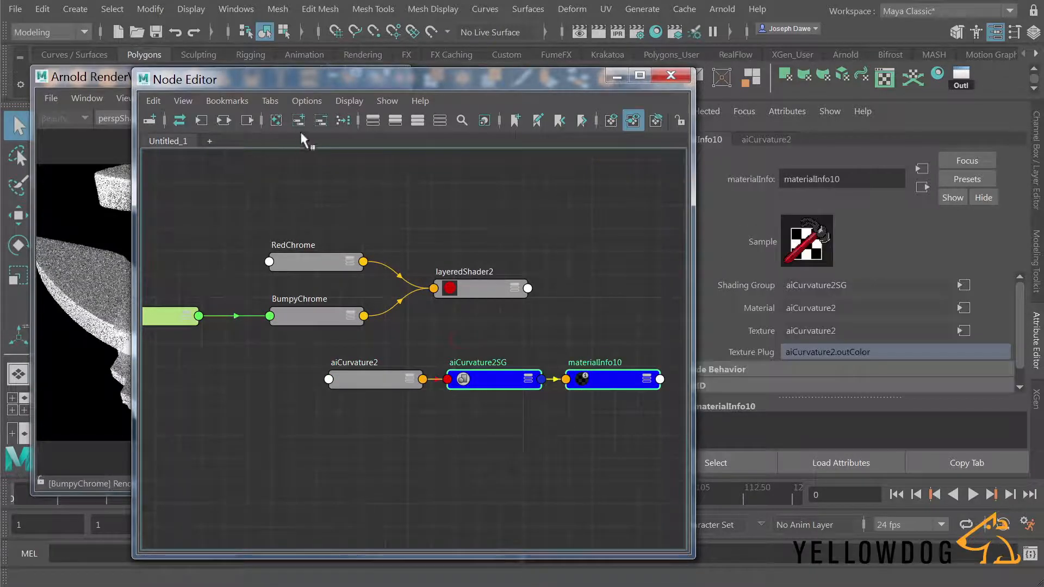
{"action": "left_click", "coordinate": [322, 120]}
{"action": "left_click_drag", "start_coordinate": [373, 380], "coordinate": [316, 380]}
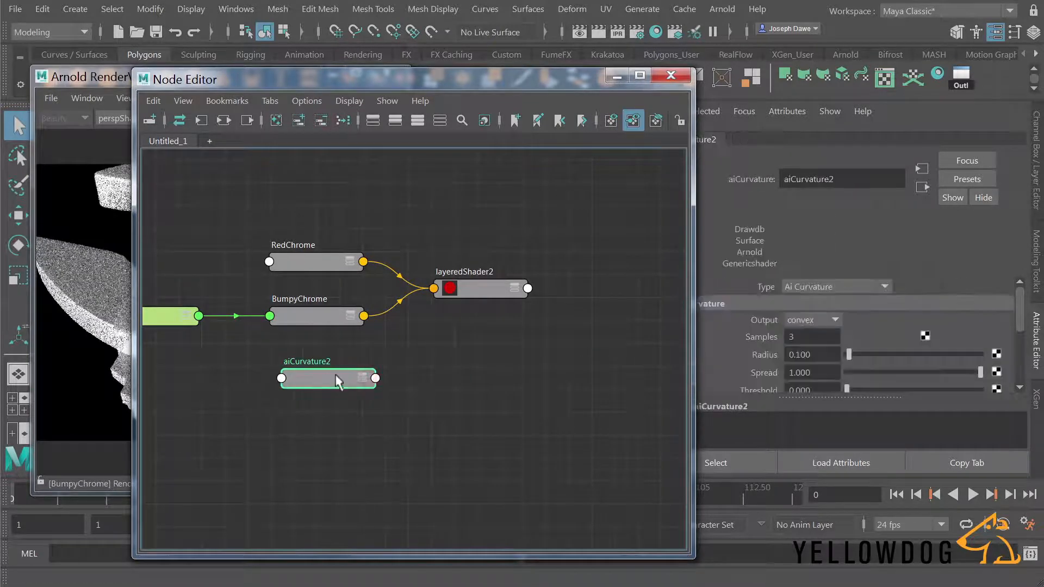
Step: Connect aiCurvature2 to the transparency of the RedChrome layer in layeredShader2
{"action": "left_click", "coordinate": [478, 290]}
{"action": "left_click_drag", "start_coordinate": [501, 89], "coordinate": [430, 83]}
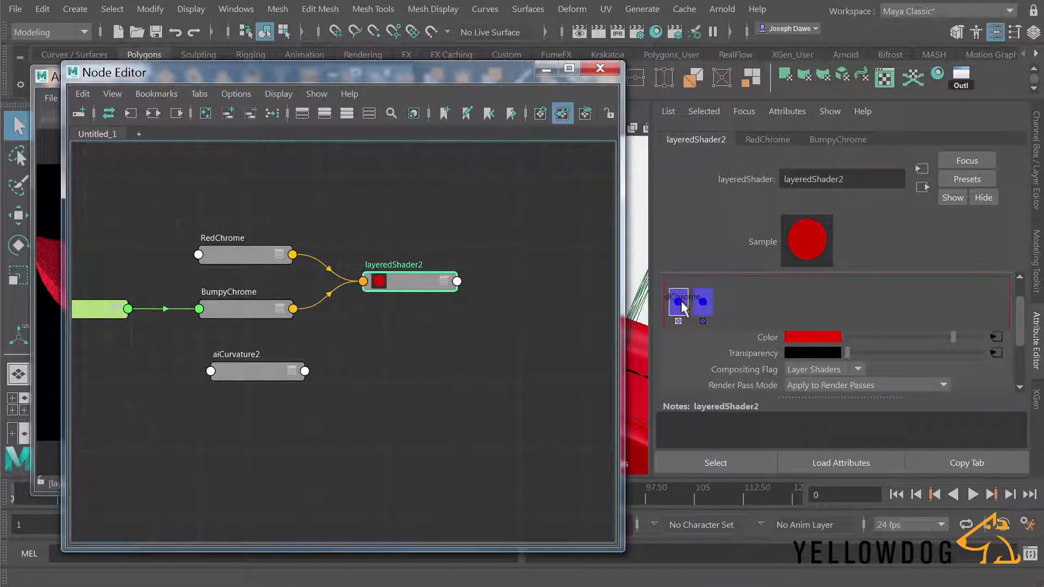
{"action": "left_click", "coordinate": [681, 302]}
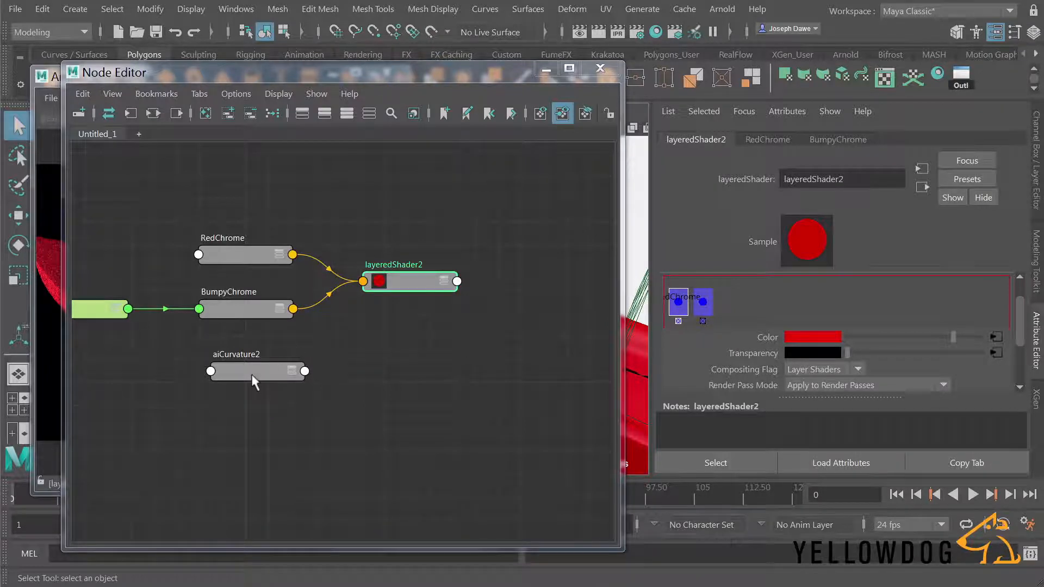
{"action": "middle_click_drag", "start_coordinate": [251, 374], "coordinate": [585, 360]}
{"action": "middle_click_drag", "start_coordinate": [758, 354], "coordinate": [759, 354]}
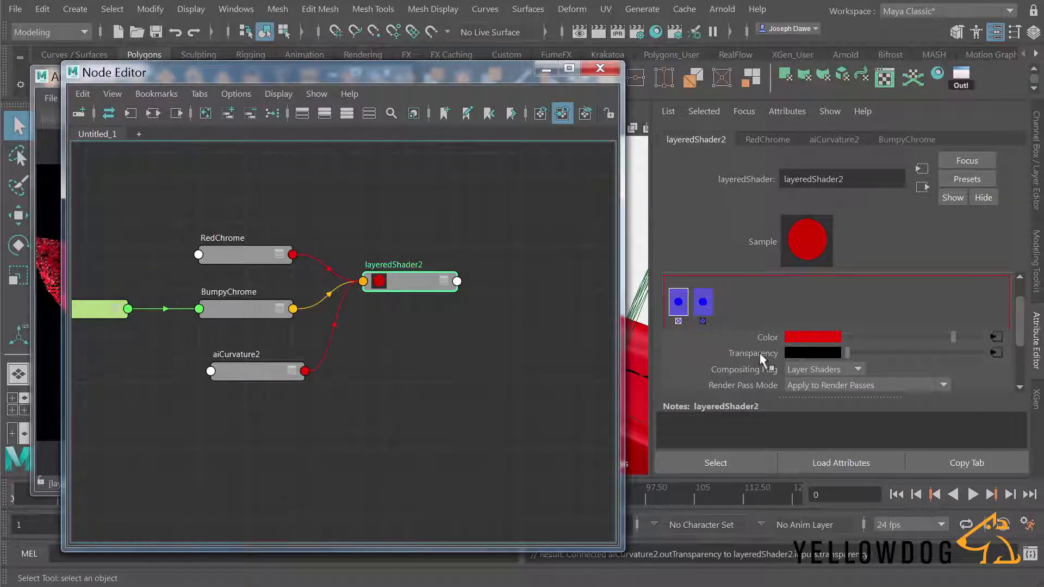
Step: Widen the render view and set aiCurvature2's bias to about 0.508, threshold to 0.248, radius to 0.203 and spread to 0.927
{"action": "left_click_drag", "start_coordinate": [359, 78], "coordinate": [644, 97]}
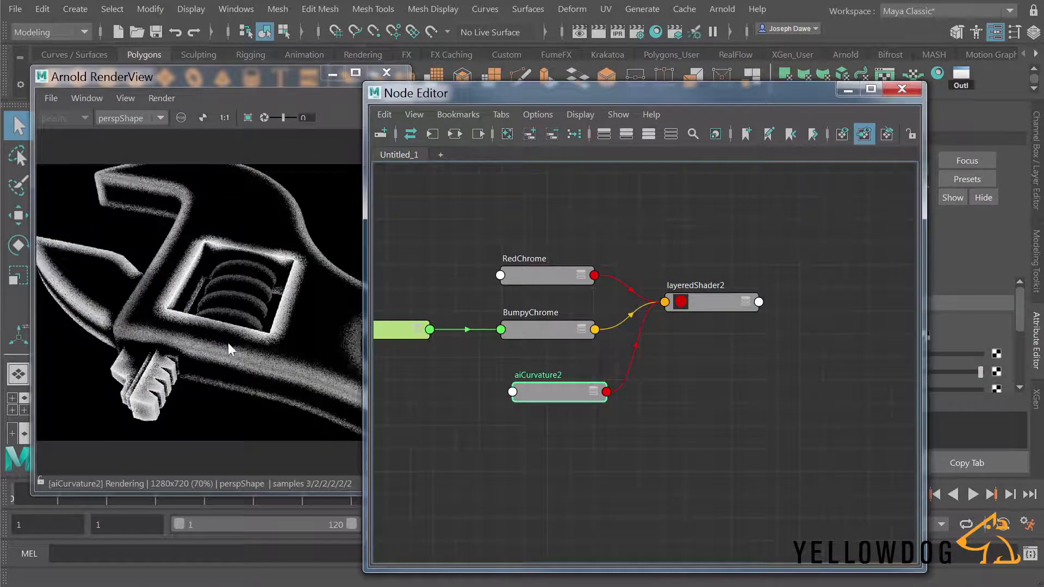
{"action": "left_click", "coordinate": [201, 344]}
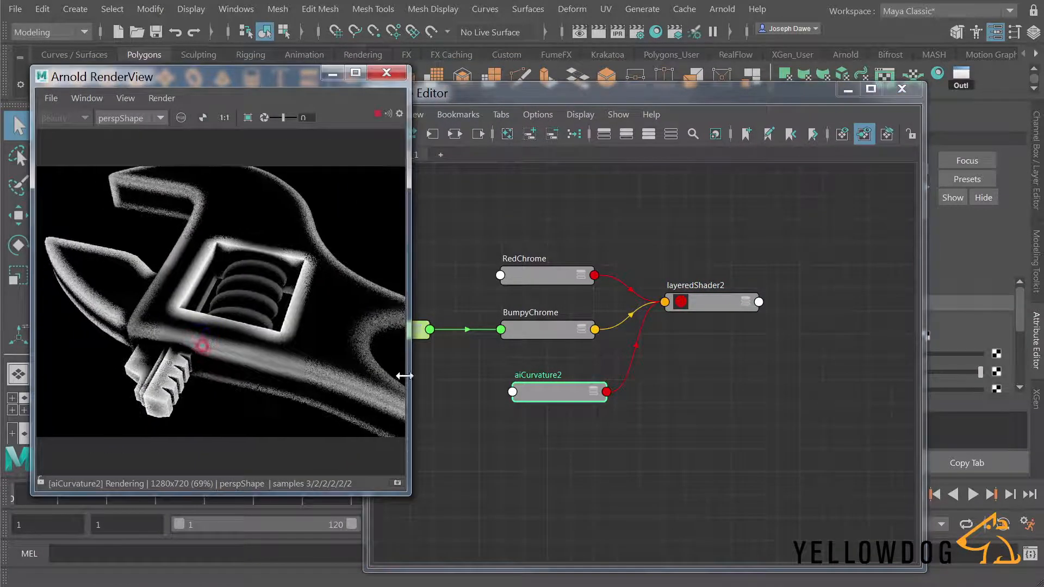
{"action": "left_click_drag", "start_coordinate": [493, 384], "coordinate": [592, 381]}
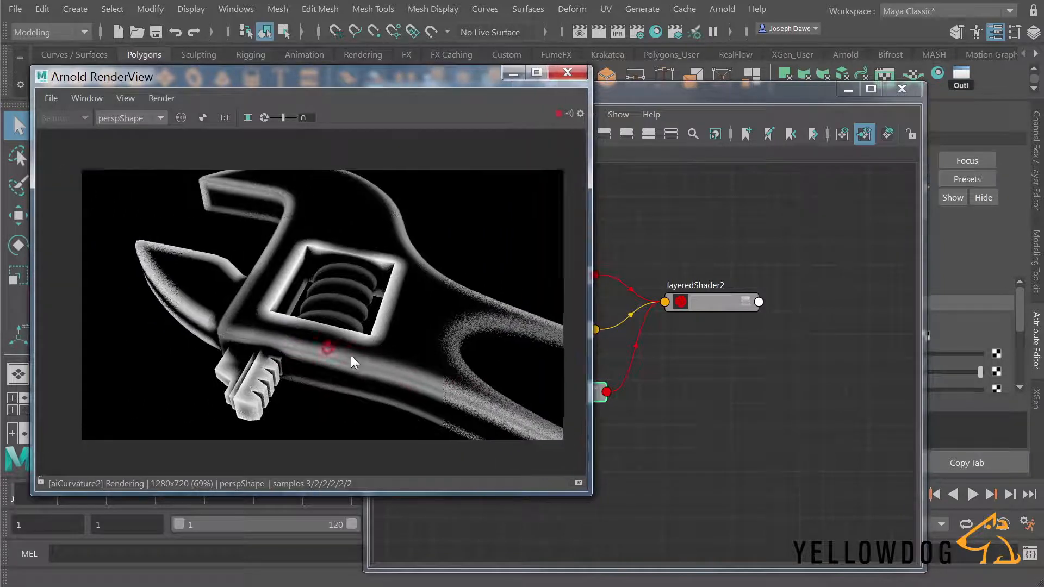
{"action": "left_click_drag", "start_coordinate": [830, 90], "coordinate": [445, 430]}
{"action": "left_click_drag", "start_coordinate": [612, 266], "coordinate": [631, 259], "text": "alt"}
{"action": "scroll", "coordinate": [706, 343], "scroll_direction": "down", "scroll_amount": 3}
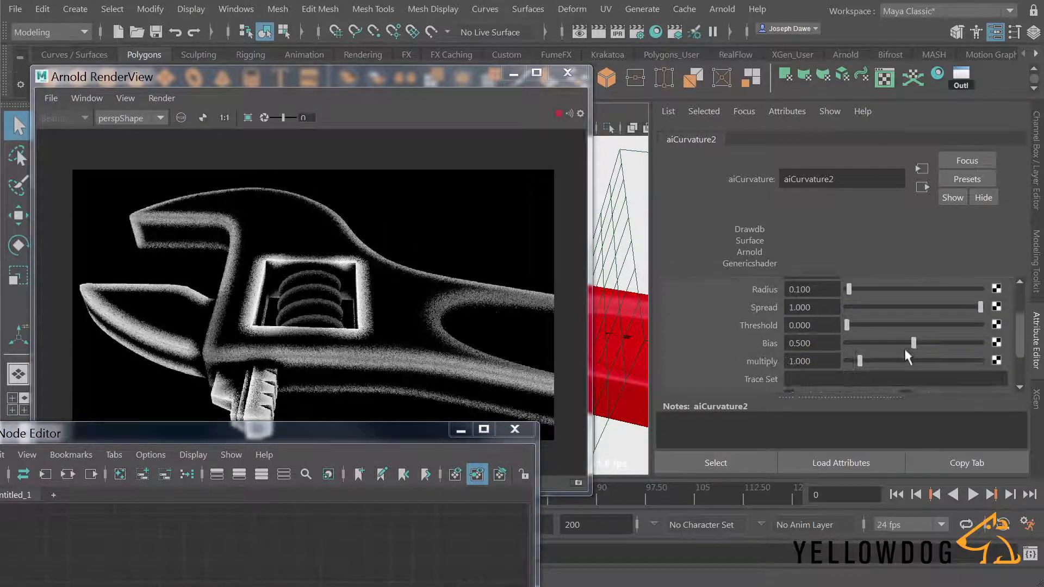
{"action": "mouse_move", "coordinate": [895, 343]}
{"action": "left_mouse_down"}
{"action": "mouse_move", "coordinate": [839, 341]}
{"action": "mouse_move", "coordinate": [976, 342]}
{"action": "mouse_move", "coordinate": [914, 344]}
{"action": "left_mouse_up"}
{"action": "left_click_drag", "start_coordinate": [846, 325], "coordinate": [880, 326]}
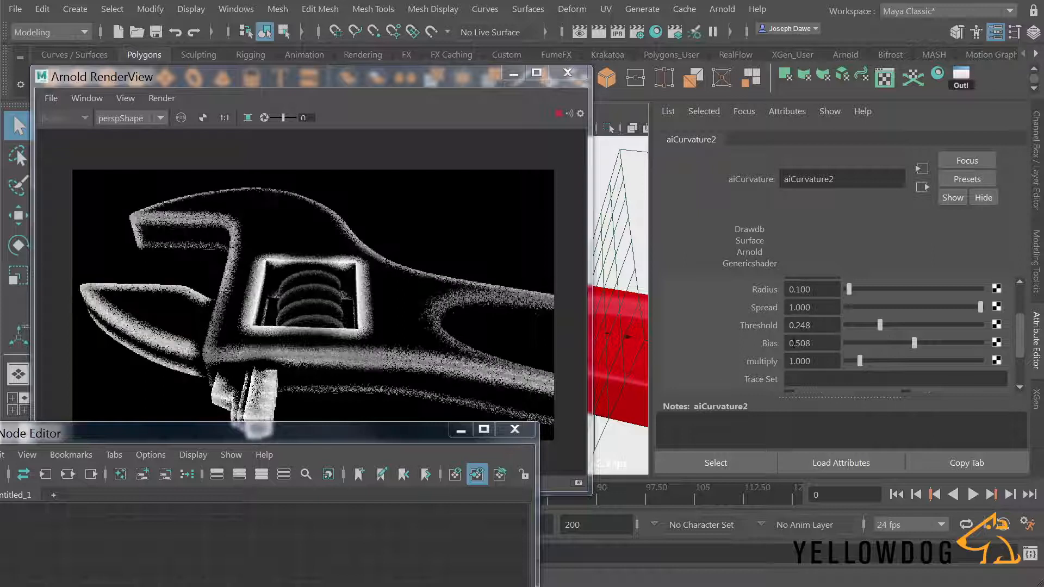
{"action": "mouse_move", "coordinate": [850, 291]}
{"action": "left_mouse_down"}
{"action": "mouse_move", "coordinate": [965, 290]}
{"action": "mouse_move", "coordinate": [851, 290]}
{"action": "left_mouse_up"}
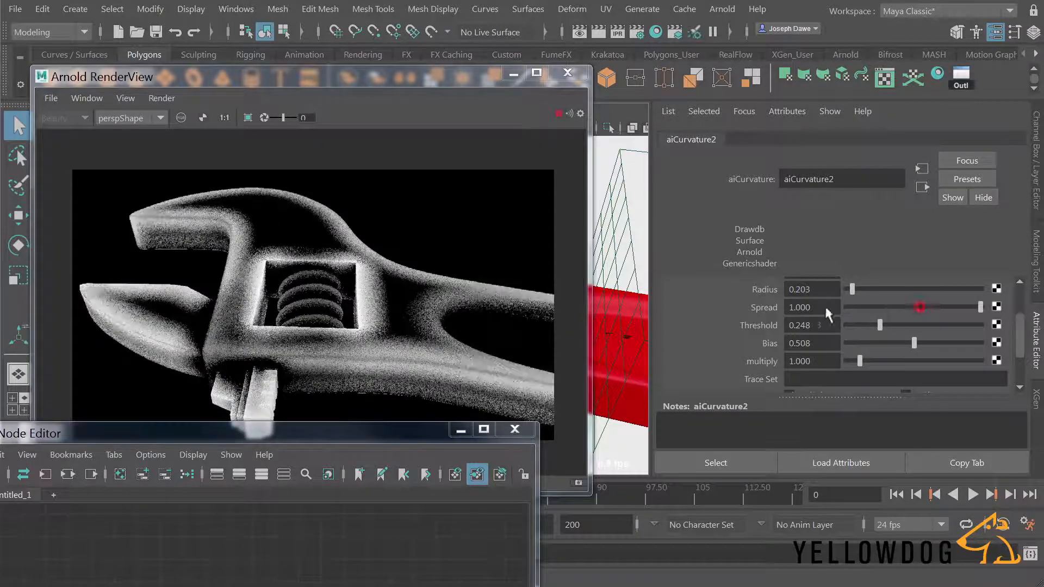
{"action": "mouse_move", "coordinate": [977, 305]}
{"action": "left_mouse_down"}
{"action": "mouse_move", "coordinate": [858, 303]}
{"action": "mouse_move", "coordinate": [984, 303]}
{"action": "mouse_move", "coordinate": [943, 305]}
{"action": "mouse_move", "coordinate": [970, 306]}
{"action": "left_mouse_up"}
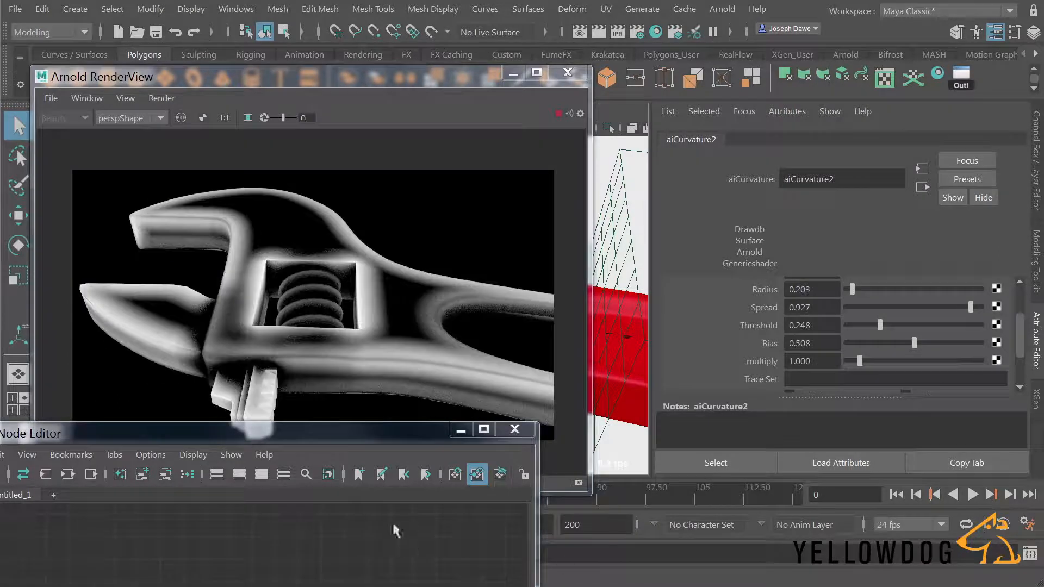
Step: Create a noise texture node in the Node Editor below aiCurvature2
{"action": "left_click_drag", "start_coordinate": [366, 440], "coordinate": [762, 116]}
{"action": "middle_click_drag", "start_coordinate": [596, 445], "coordinate": [686, 421], "text": "alt"}
{"action": "scroll", "coordinate": [521, 424], "scroll_direction": "up", "scroll_amount": 4}
{"action": "left_click", "coordinate": [517, 399]}
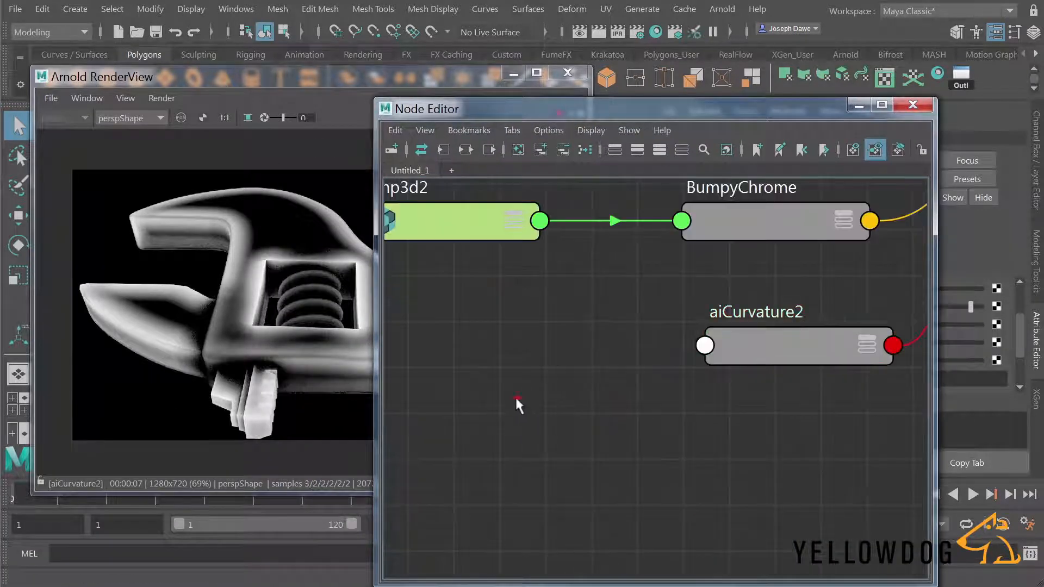
{"action": "key", "text": "Tab"}
{"action": "type", "text": "noi"}
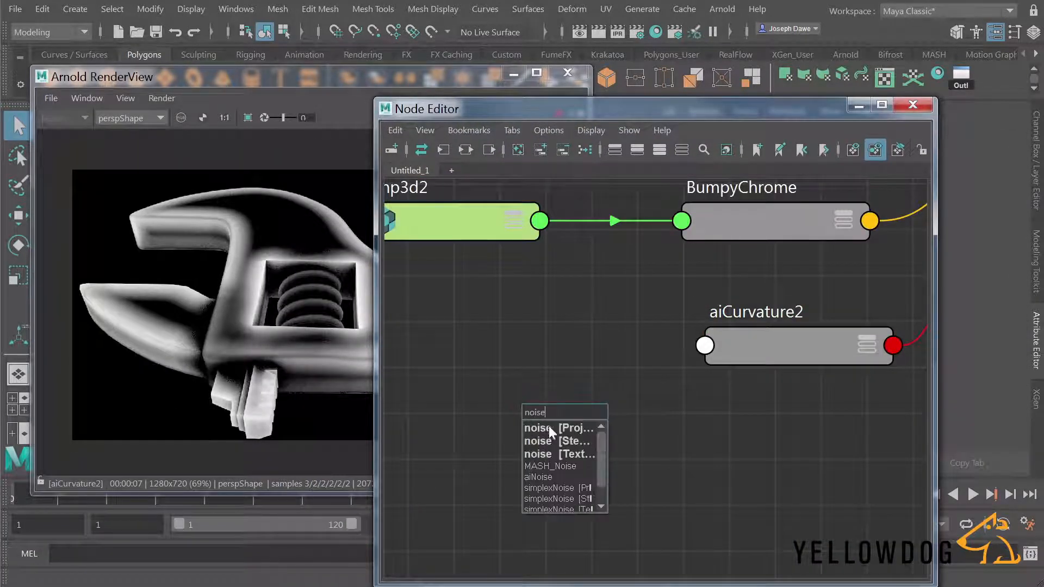
{"action": "key", "text": "Return"}
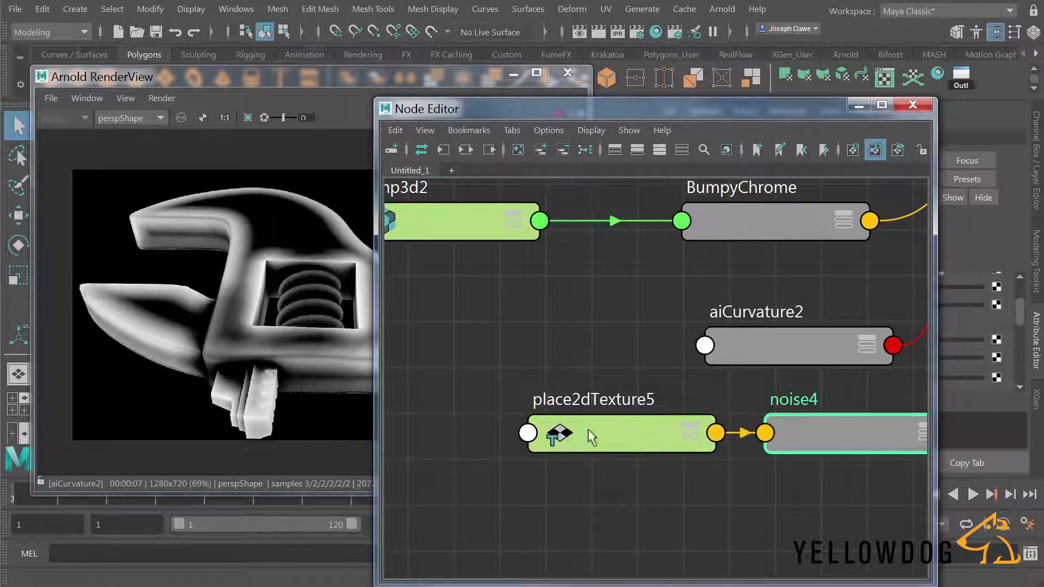
Step: Remove the noise texture's place2dTexture5 node from the graph and place noise4 beside aiCurvature2's input
{"action": "scroll", "coordinate": [669, 452], "scroll_direction": "down", "scroll_amount": 5}
{"action": "scroll", "coordinate": [653, 468], "scroll_direction": "up", "scroll_amount": 2}
{"action": "scroll", "coordinate": [622, 463], "scroll_direction": "up", "scroll_amount": 2}
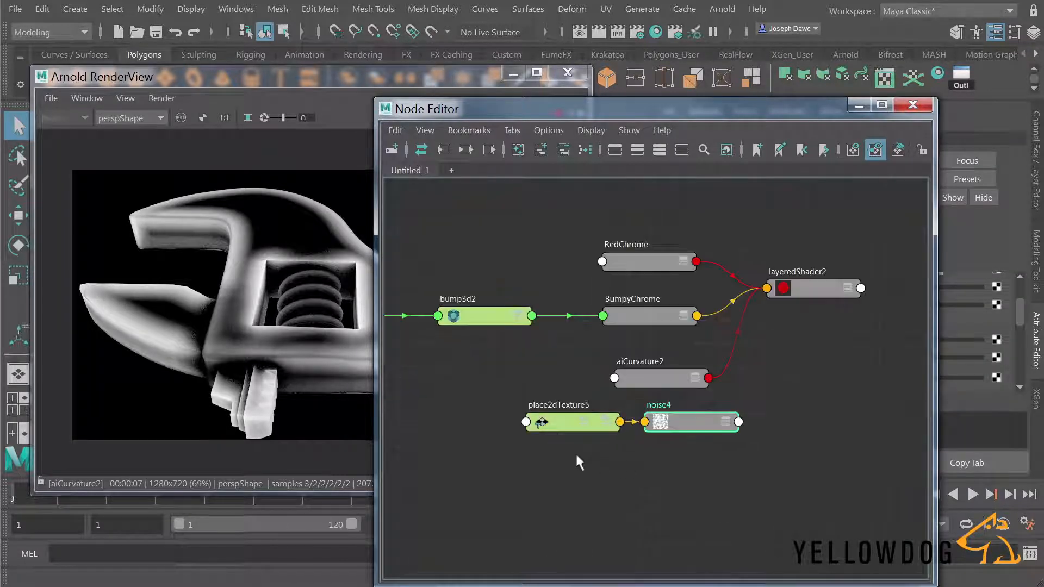
{"action": "left_click", "coordinate": [565, 150]}
{"action": "left_click_drag", "start_coordinate": [678, 425], "coordinate": [514, 379]}
Step: Connect noise4 to the Radius attribute of aiCurvature2
{"action": "left_click_drag", "start_coordinate": [660, 110], "coordinate": [350, 89]}
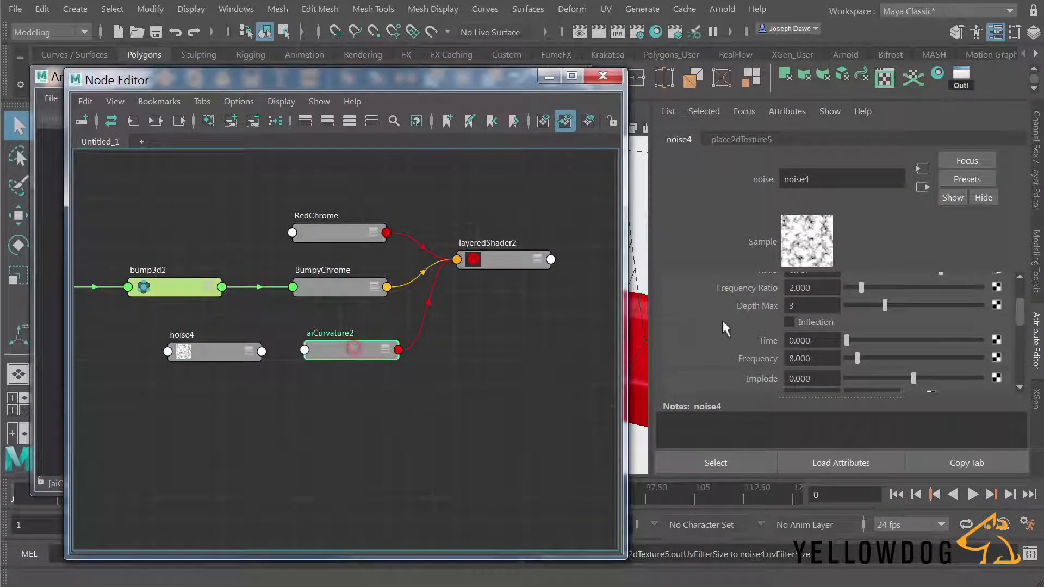
{"action": "left_click", "coordinate": [393, 347]}
{"action": "scroll", "coordinate": [763, 361], "scroll_direction": "up", "scroll_amount": 1}
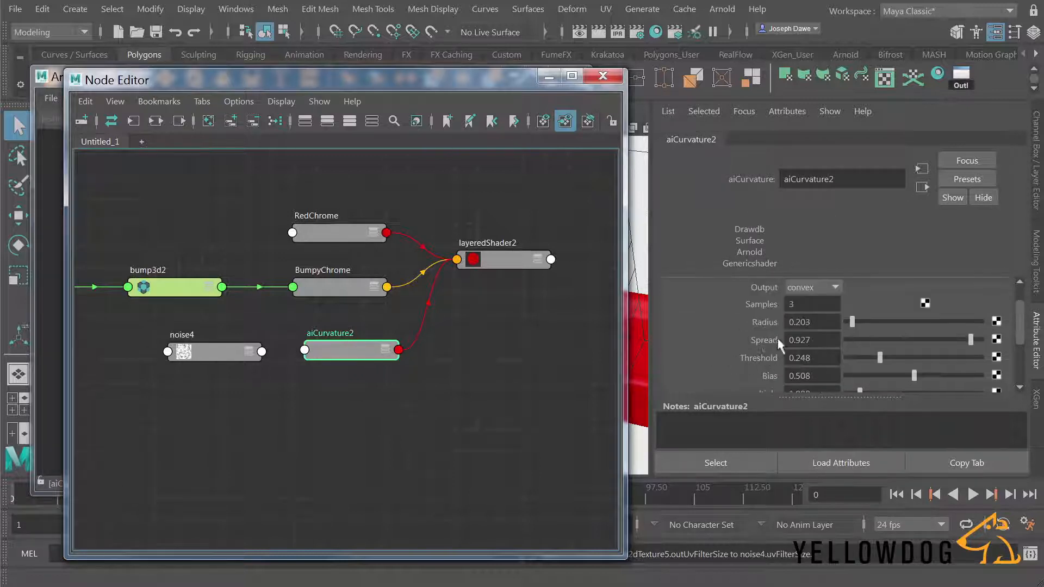
{"action": "middle_click_drag", "start_coordinate": [221, 345], "coordinate": [771, 320]}
Step: Raise noise4's frequency to about 413.6 while checking the pattern size on the rendered wrench
{"action": "left_click_drag", "start_coordinate": [341, 84], "coordinate": [716, 90]}
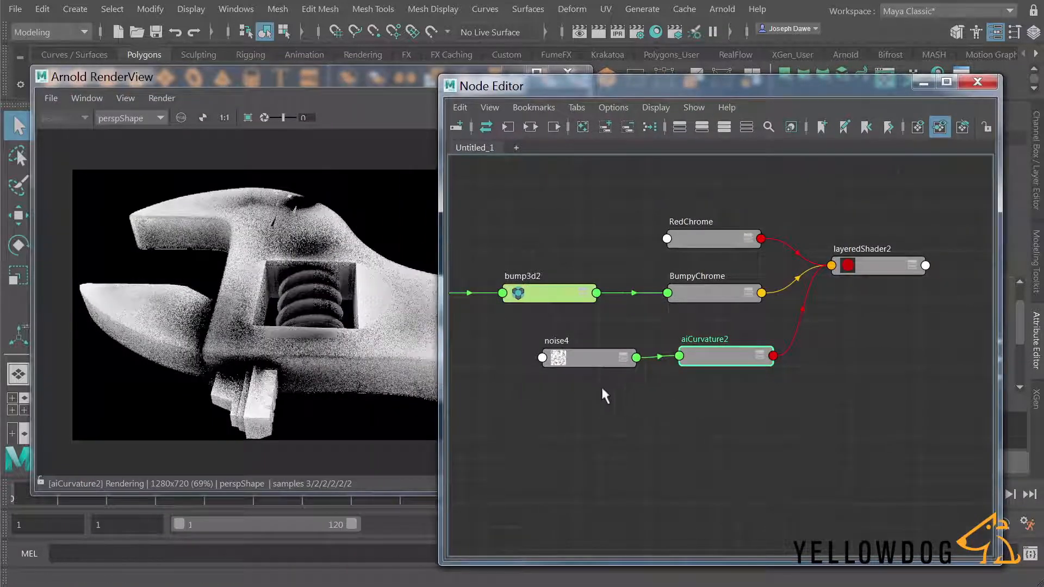
{"action": "left_click", "coordinate": [588, 363]}
{"action": "left_click_drag", "start_coordinate": [590, 91], "coordinate": [230, 474]}
{"action": "left_click_drag", "start_coordinate": [856, 360], "coordinate": [1033, 359]}
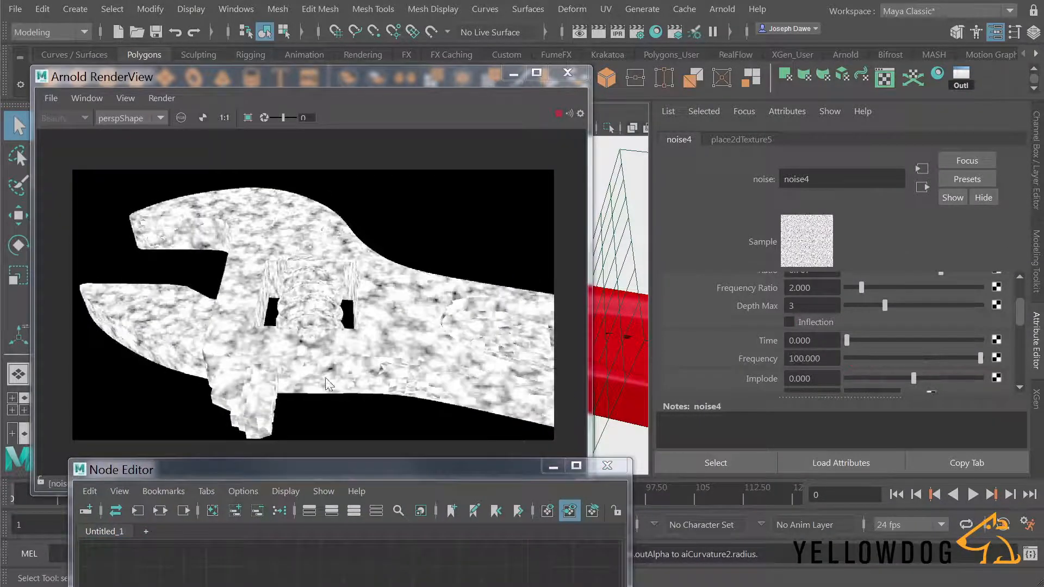
{"action": "mouse_move", "coordinate": [801, 359]}
{"action": "left_mouse_down", "text": "ctrl"}
{"action": "mouse_move", "coordinate": [1041, 357]}
{"action": "mouse_move", "coordinate": [817, 359]}
{"action": "left_mouse_up", "text": "ctrl"}
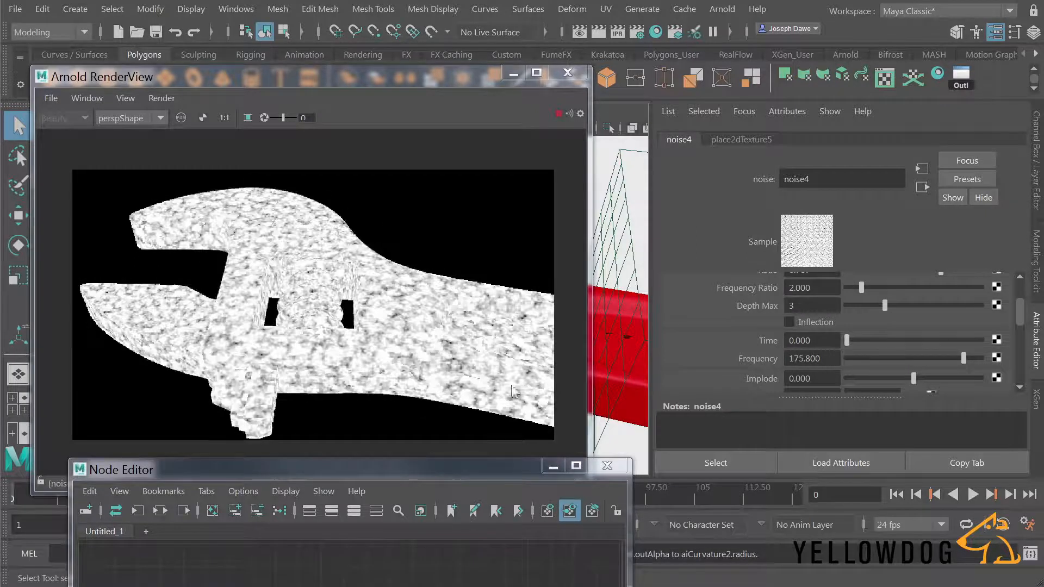
{"action": "scroll", "coordinate": [615, 344], "scroll_direction": "up", "scroll_amount": 3}
{"action": "left_click_drag", "start_coordinate": [809, 361], "coordinate": [1040, 360], "text": "ctrl"}
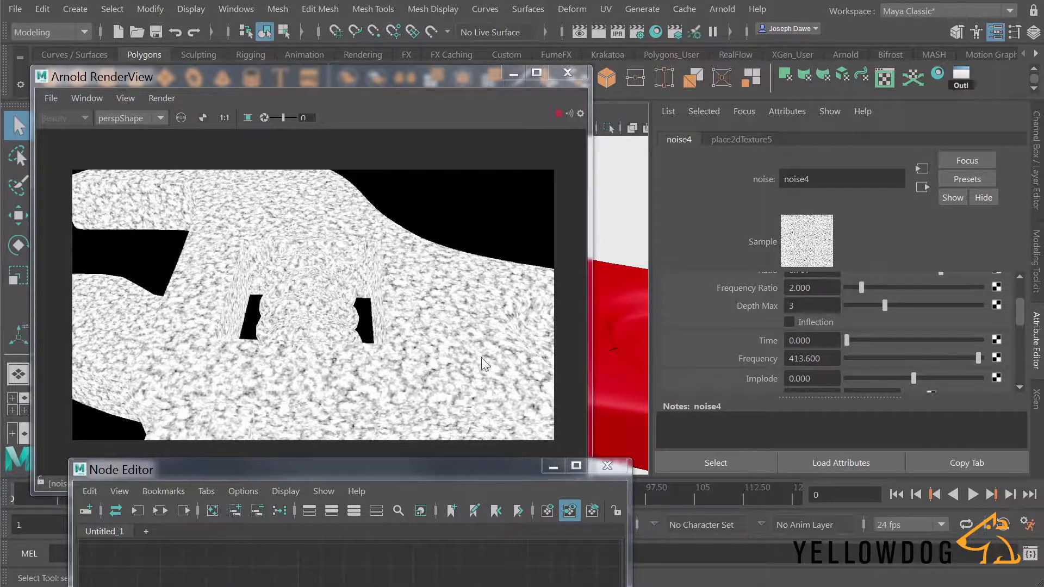
Step: Set aiCurvature2's spread to about 0.740, bias to 0.126 and threshold to 0.508 while examining the wrench's edges from several angles
{"action": "scroll", "coordinate": [626, 324], "scroll_direction": "down", "scroll_amount": 3}
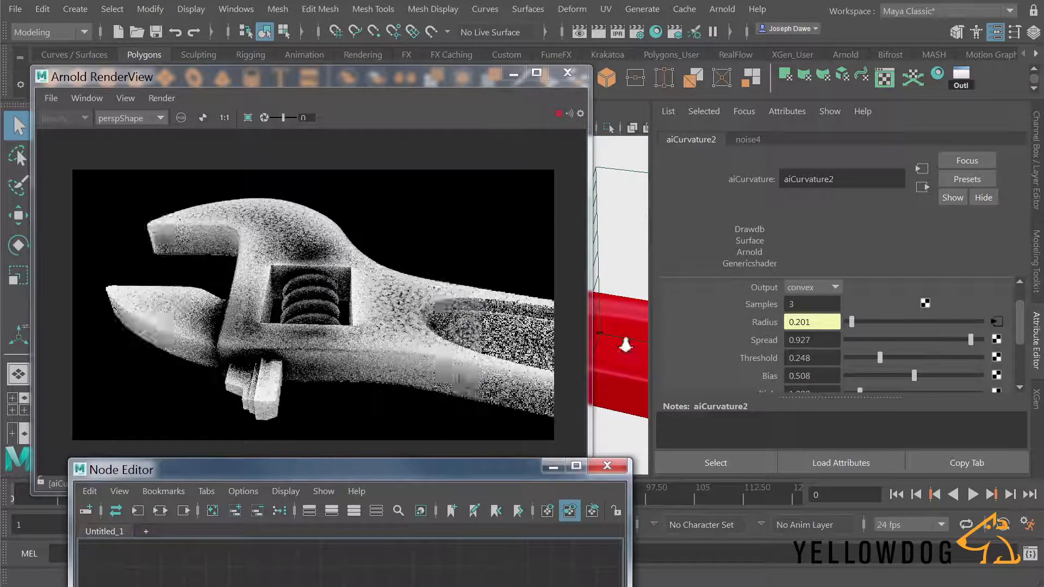
{"action": "right_click_drag", "start_coordinate": [625, 344], "coordinate": [659, 357], "text": "alt"}
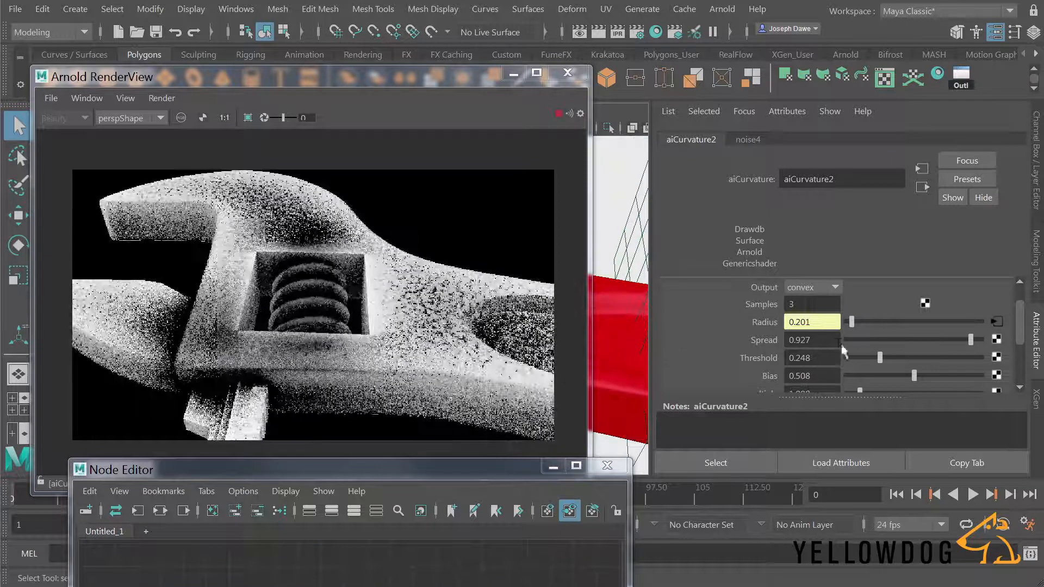
{"action": "mouse_move", "coordinate": [955, 338]}
{"action": "left_mouse_down"}
{"action": "mouse_move", "coordinate": [887, 337]}
{"action": "mouse_move", "coordinate": [943, 337]}
{"action": "left_mouse_up"}
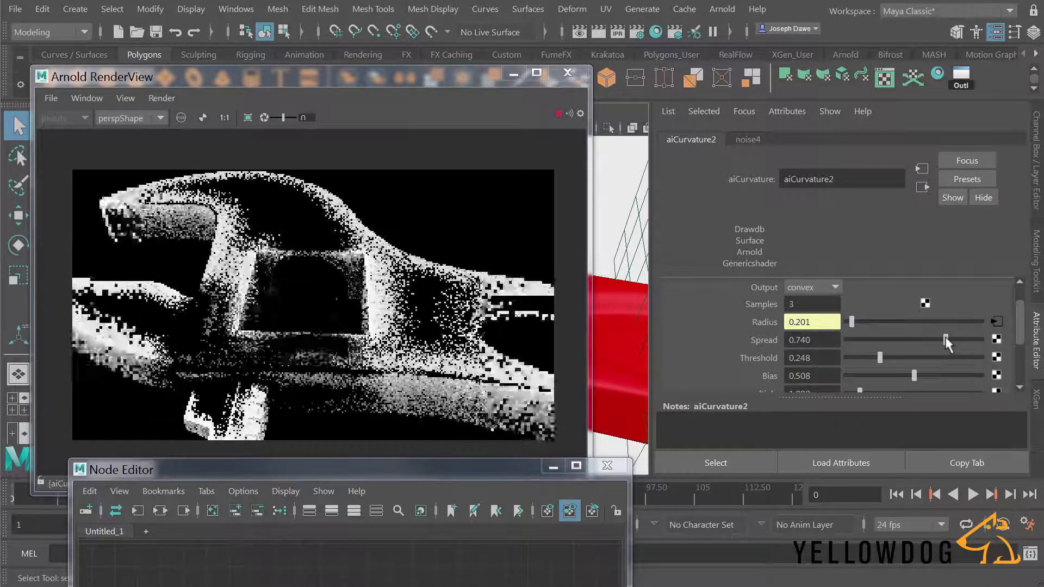
{"action": "mouse_move", "coordinate": [914, 376]}
{"action": "left_mouse_down"}
{"action": "mouse_move", "coordinate": [853, 379]}
{"action": "mouse_move", "coordinate": [886, 357]}
{"action": "mouse_move", "coordinate": [912, 356]}
{"action": "left_mouse_up"}
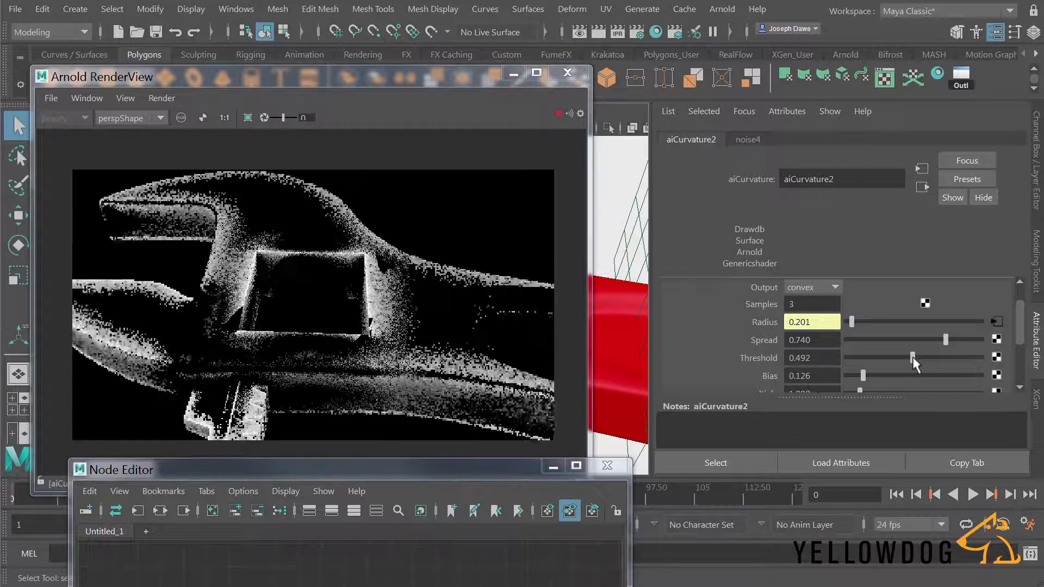
{"action": "left_click_drag", "start_coordinate": [624, 331], "coordinate": [640, 305], "text": "alt"}
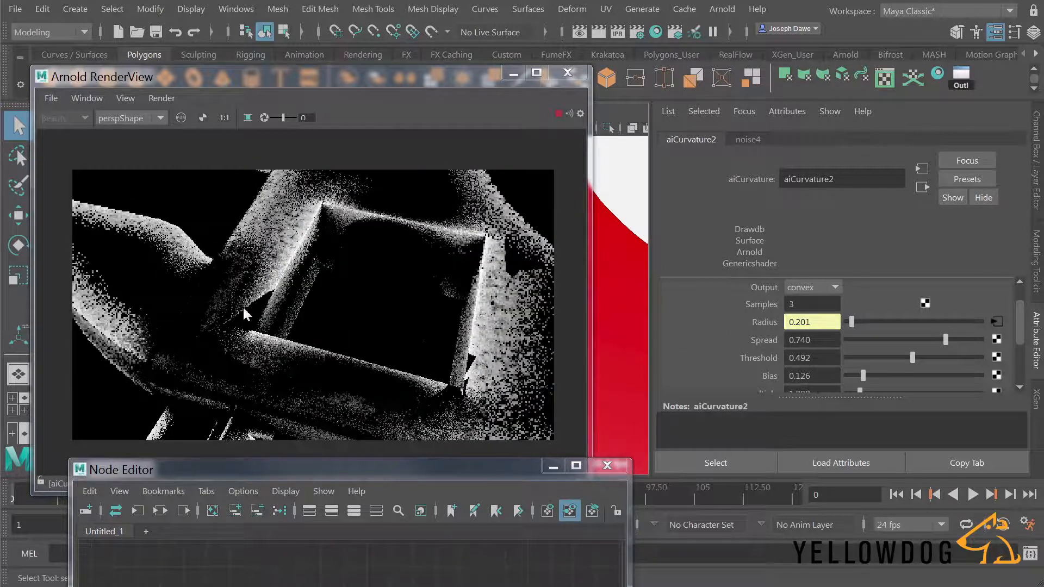
{"action": "mouse_move", "coordinate": [913, 357]}
{"action": "left_mouse_down"}
{"action": "mouse_move", "coordinate": [926, 357]}
{"action": "mouse_move", "coordinate": [914, 357]}
{"action": "left_mouse_up"}
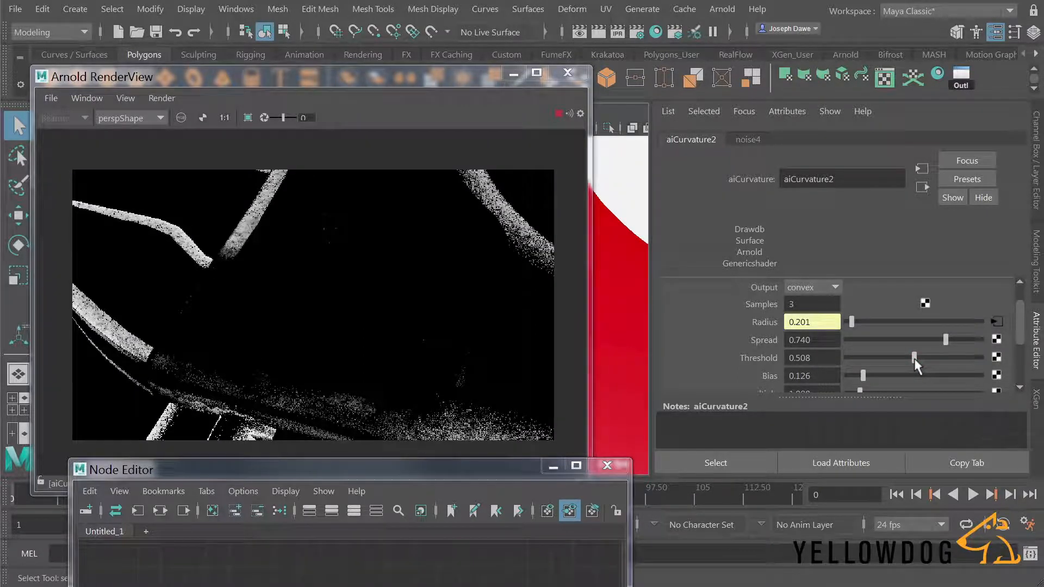
{"action": "right_click_drag", "start_coordinate": [608, 317], "coordinate": [476, 322], "text": "alt"}
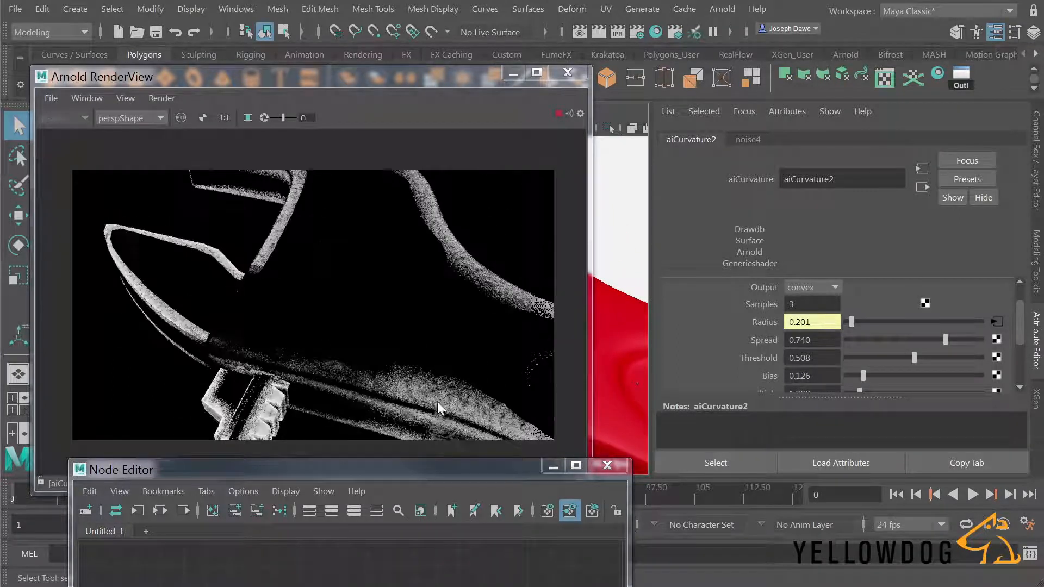
{"action": "left_click_drag", "start_coordinate": [630, 379], "coordinate": [639, 374], "text": "alt"}
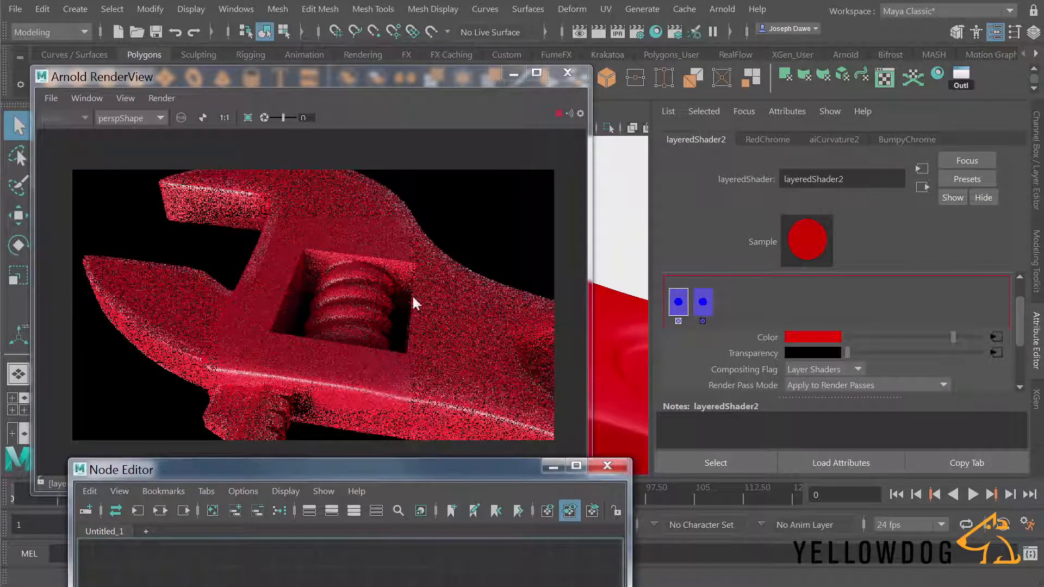
Step: Turn off debug shading in the Arnold render view to show the full beauty render
{"action": "left_click", "coordinate": [163, 98]}
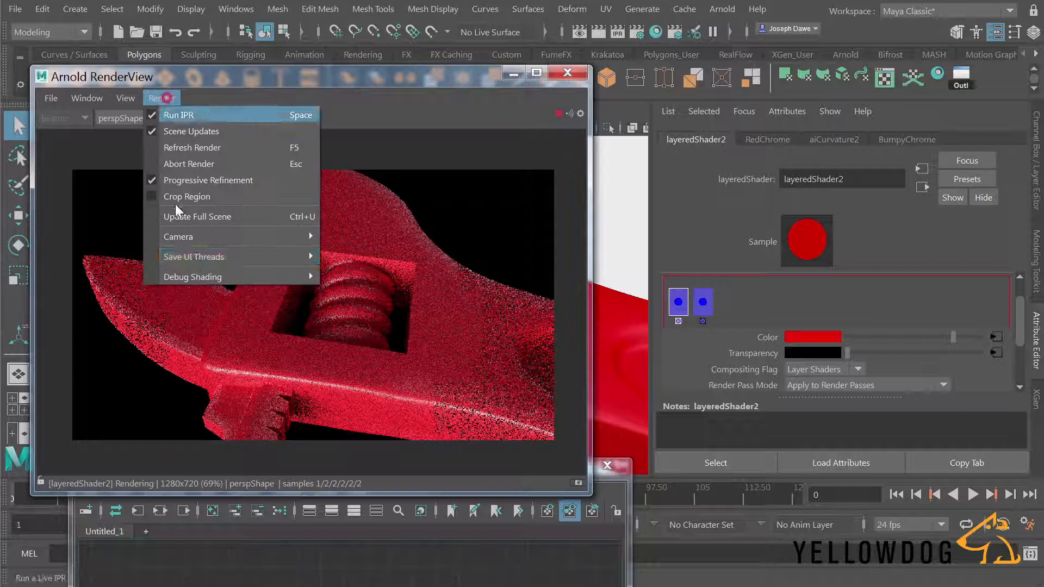
{"action": "mouse_move", "coordinate": [203, 278]}
{"action": "left_click", "coordinate": [356, 291]}
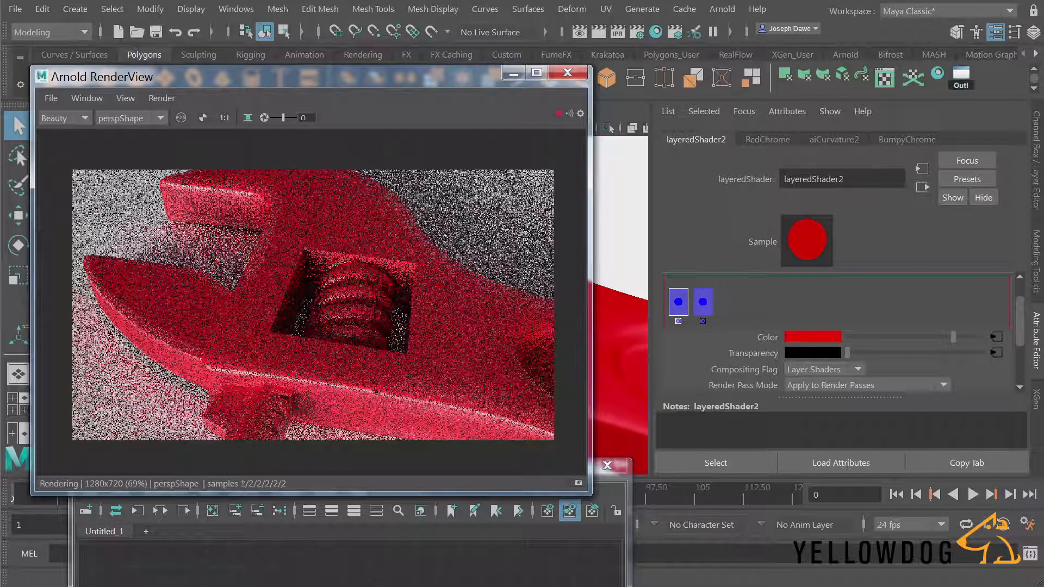
Step: Set aiCurvature2's threshold to about 0.057 and spread to 1.000
{"action": "left_click_drag", "start_coordinate": [913, 358], "coordinate": [942, 358]}
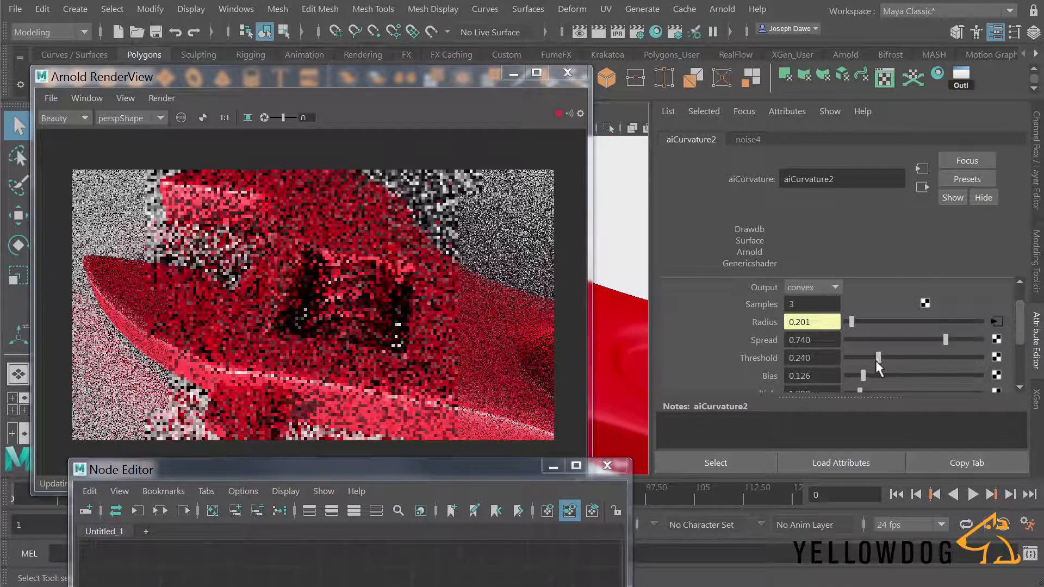
{"action": "left_click_drag", "start_coordinate": [859, 359], "coordinate": [854, 360]}
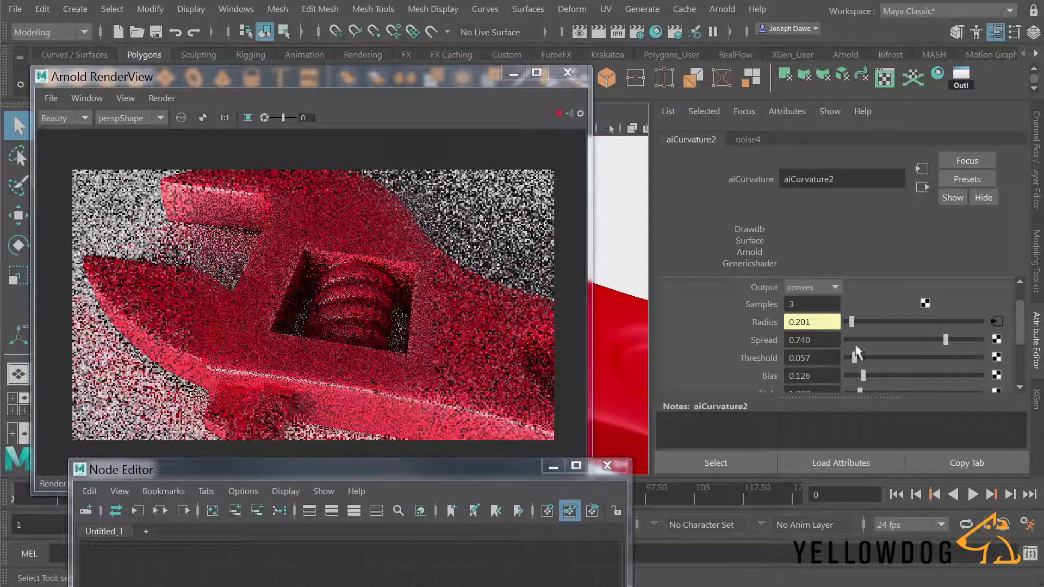
{"action": "left_click_drag", "start_coordinate": [946, 340], "coordinate": [1003, 340]}
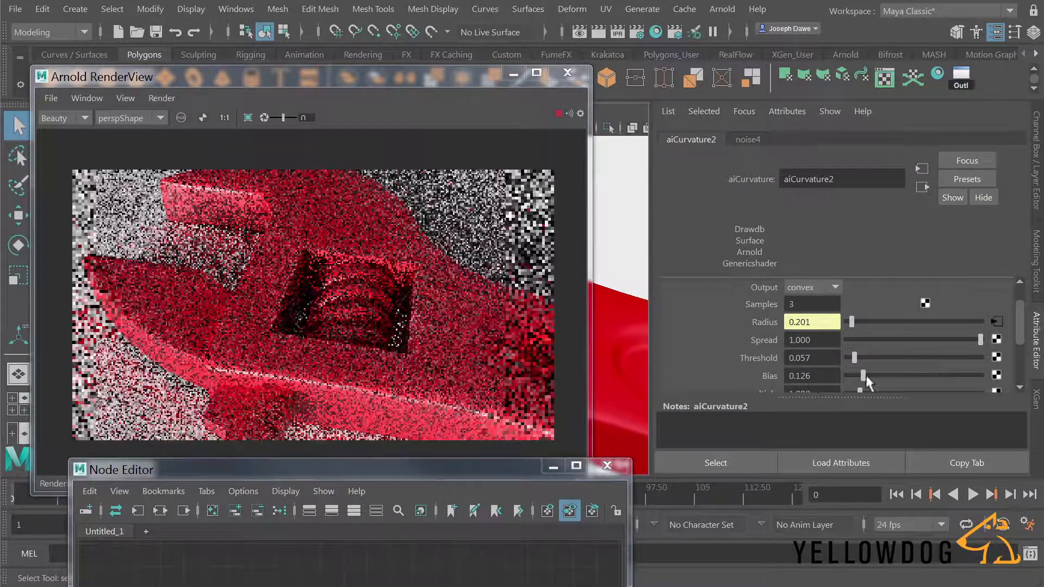
Step: Set aiCurvature2's multiply to about 7.886 and its bias to about 0.045, checking the wrench in the live render
{"action": "left_click_drag", "start_coordinate": [887, 372], "coordinate": [939, 375]}
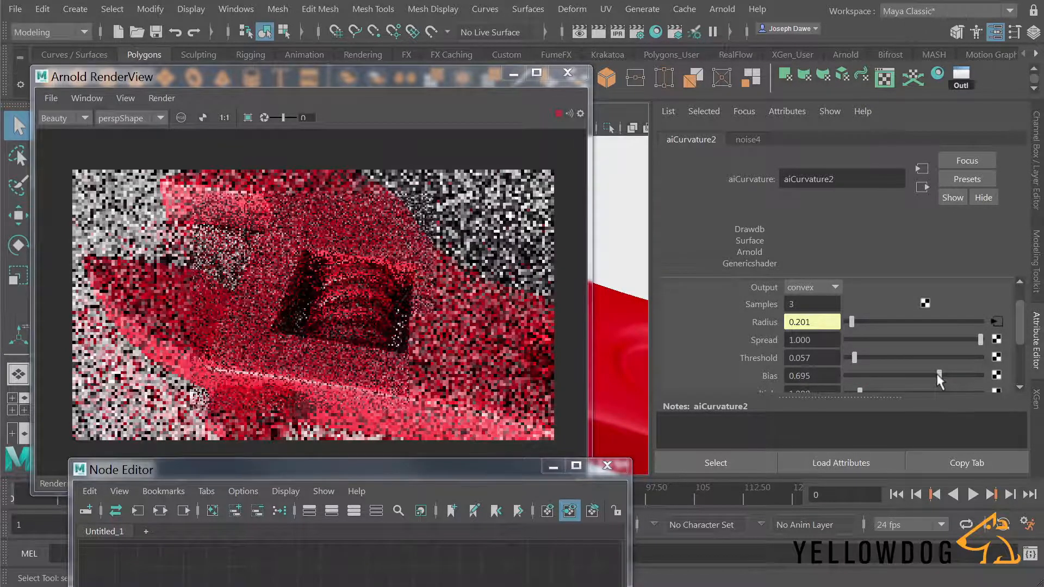
{"action": "left_click_drag", "start_coordinate": [463, 87], "coordinate": [433, 85]}
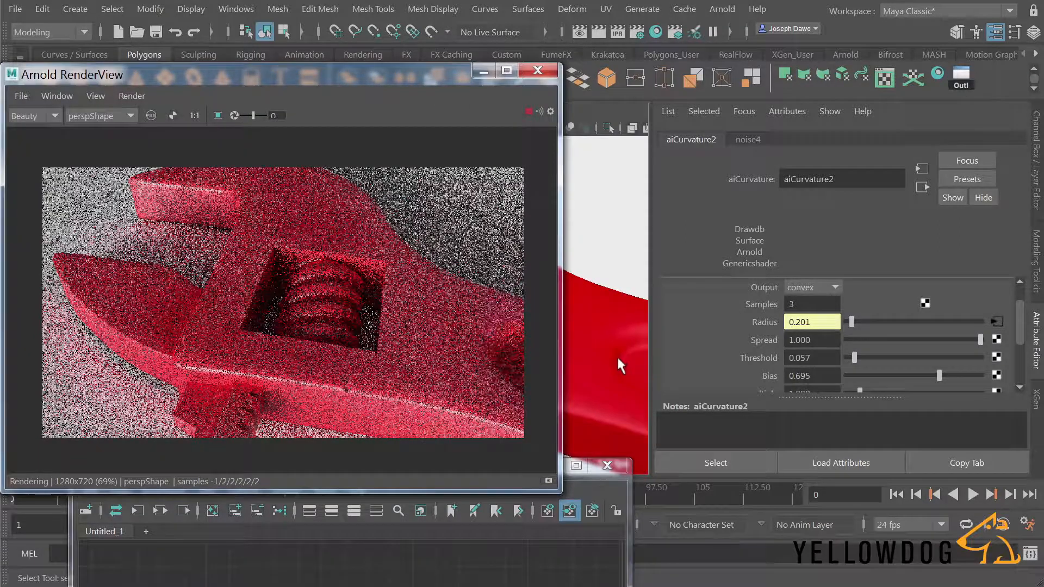
{"action": "mouse_move", "coordinate": [618, 357]}
{"action": "left_mouse_down", "text": "alt"}
{"action": "mouse_move", "coordinate": [565, 362]}
{"action": "mouse_move", "coordinate": [637, 372]}
{"action": "left_mouse_up", "text": "alt"}
{"action": "left_click_drag", "start_coordinate": [933, 377], "coordinate": [952, 362]}
{"action": "scroll", "coordinate": [700, 350], "scroll_direction": "down", "scroll_amount": 2}
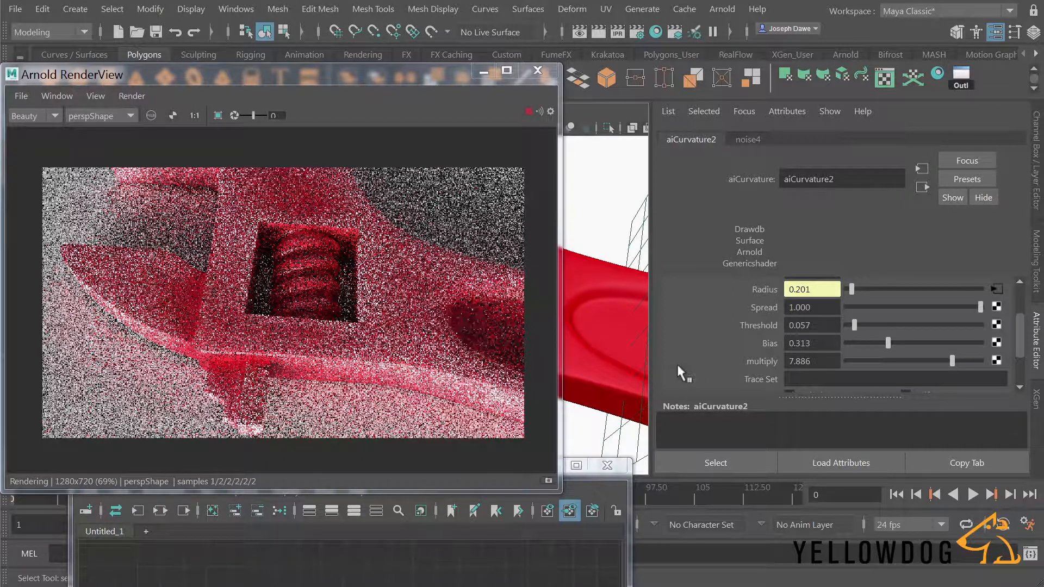
{"action": "left_click_drag", "start_coordinate": [887, 343], "coordinate": [852, 343]}
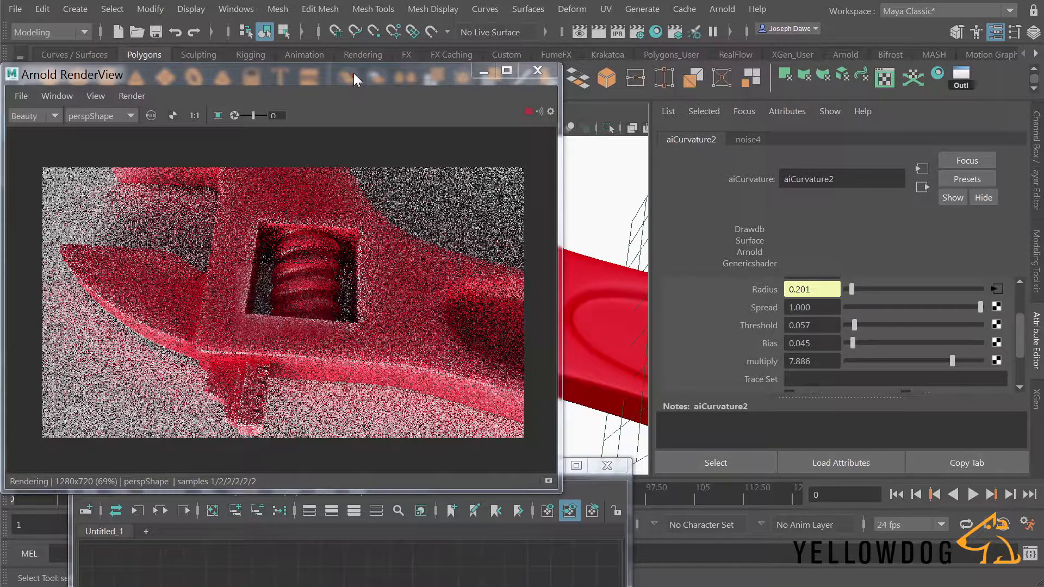
Step: Enlarge the Arnold render window and examine the edge wear around the adjusting screw and along the handle's recess
{"action": "left_click_drag", "start_coordinate": [353, 73], "coordinate": [359, 18]}
{"action": "left_click_drag", "start_coordinate": [567, 435], "coordinate": [523, 585]}
{"action": "scroll", "coordinate": [303, 368], "scroll_direction": "up", "scroll_amount": 2}
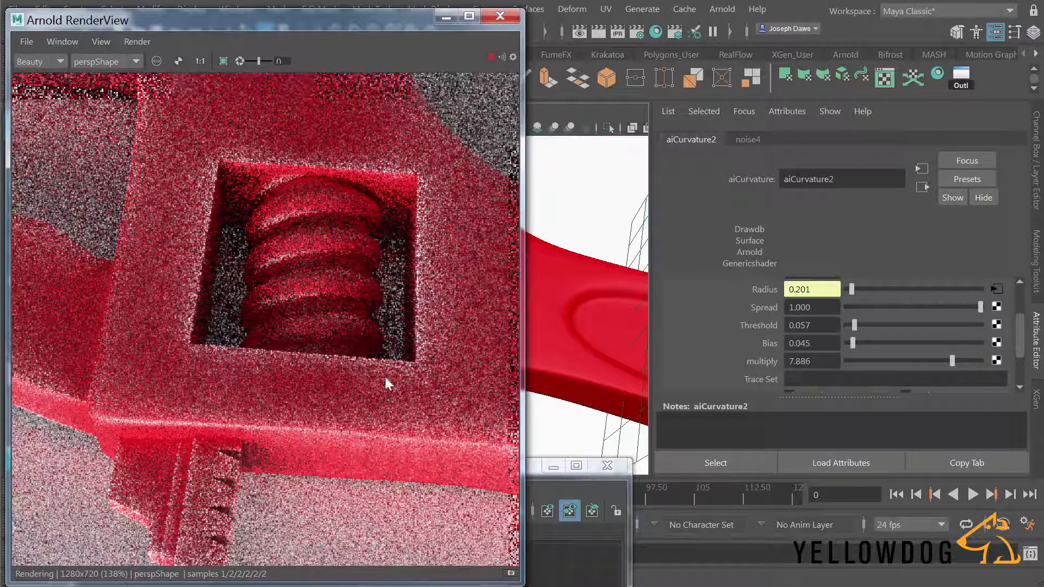
{"action": "scroll", "coordinate": [265, 327], "scroll_direction": "down", "scroll_amount": 2}
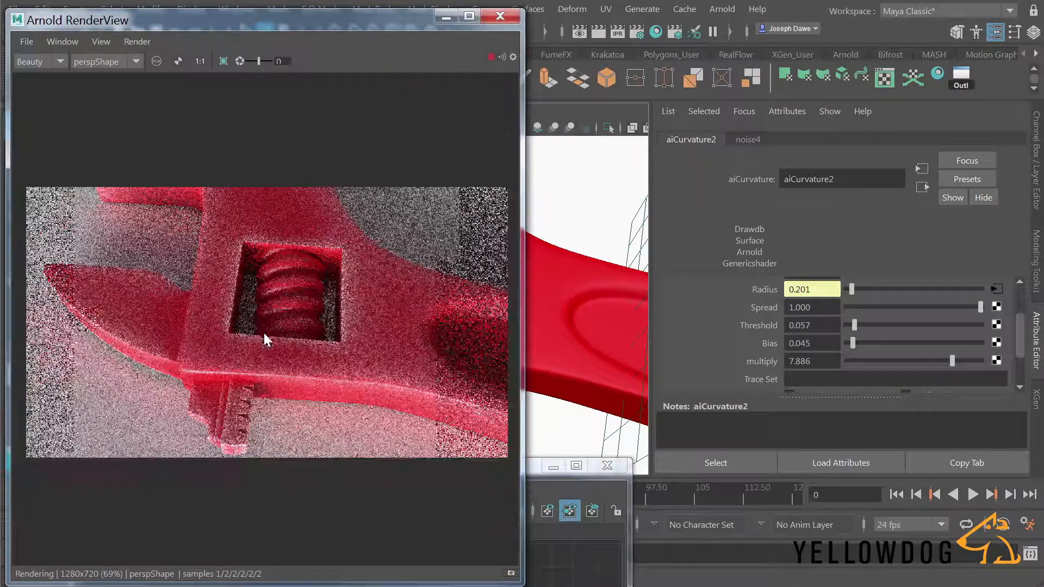
{"action": "scroll", "coordinate": [326, 350], "scroll_direction": "down", "scroll_amount": 1}
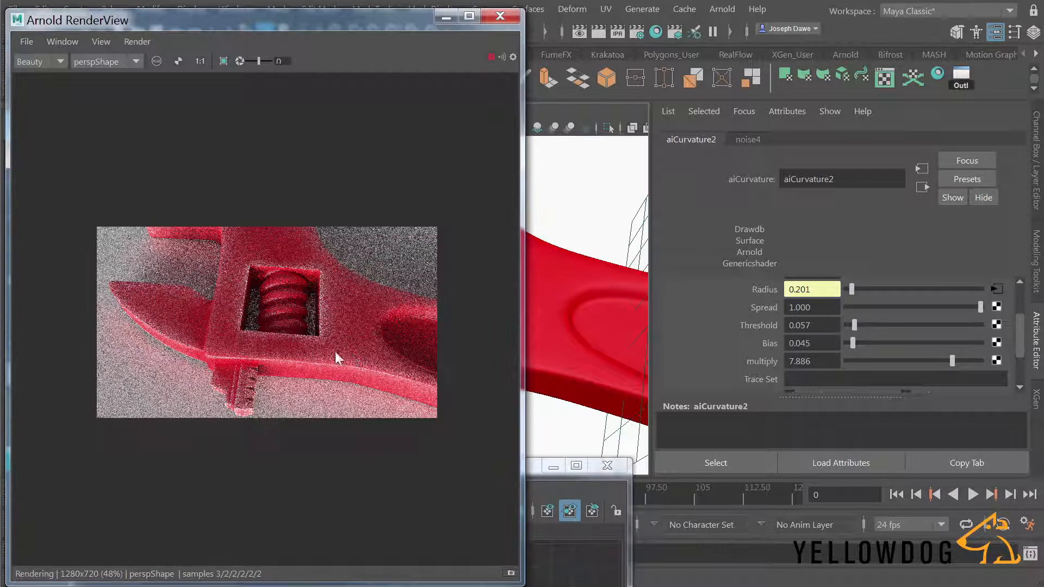
{"action": "left_click_drag", "start_coordinate": [586, 300], "coordinate": [517, 340], "text": "alt"}
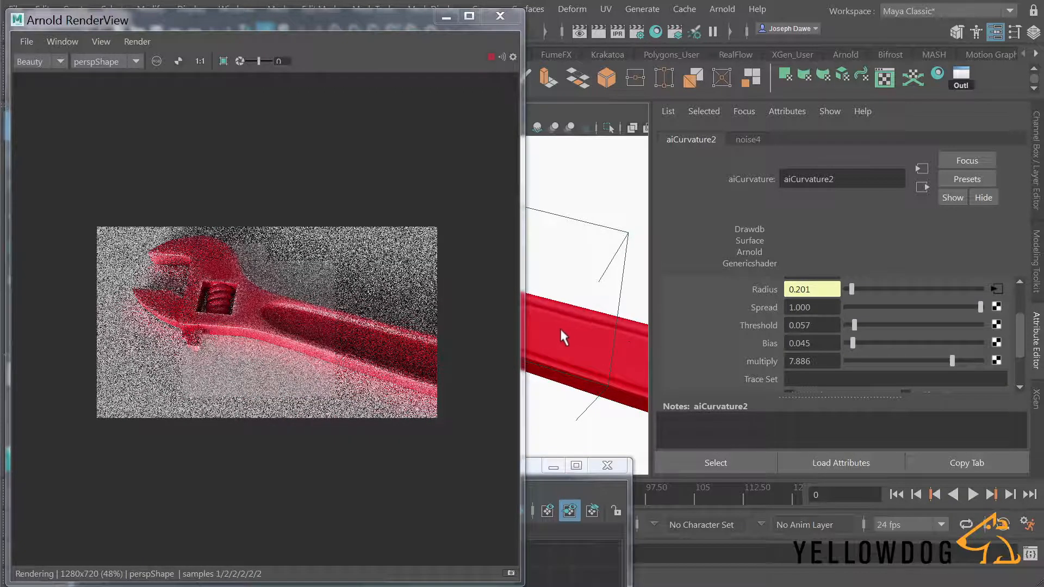
{"action": "left_click_drag", "start_coordinate": [561, 336], "coordinate": [573, 346], "text": "alt"}
{"action": "right_click_drag", "start_coordinate": [573, 290], "coordinate": [821, 291], "text": "alt"}
{"action": "middle_click_drag", "start_coordinate": [631, 284], "coordinate": [514, 257], "text": "alt"}
{"action": "right_click_drag", "start_coordinate": [600, 267], "coordinate": [723, 267], "text": "alt"}
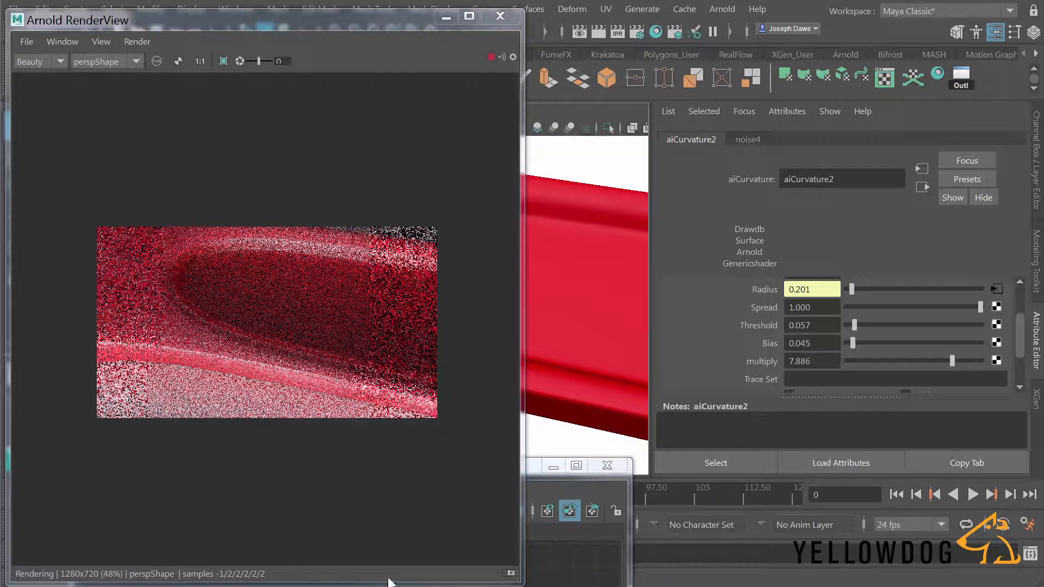
Step: Set aiCurvature2's samples to 6
{"action": "left_click", "coordinate": [577, 535]}
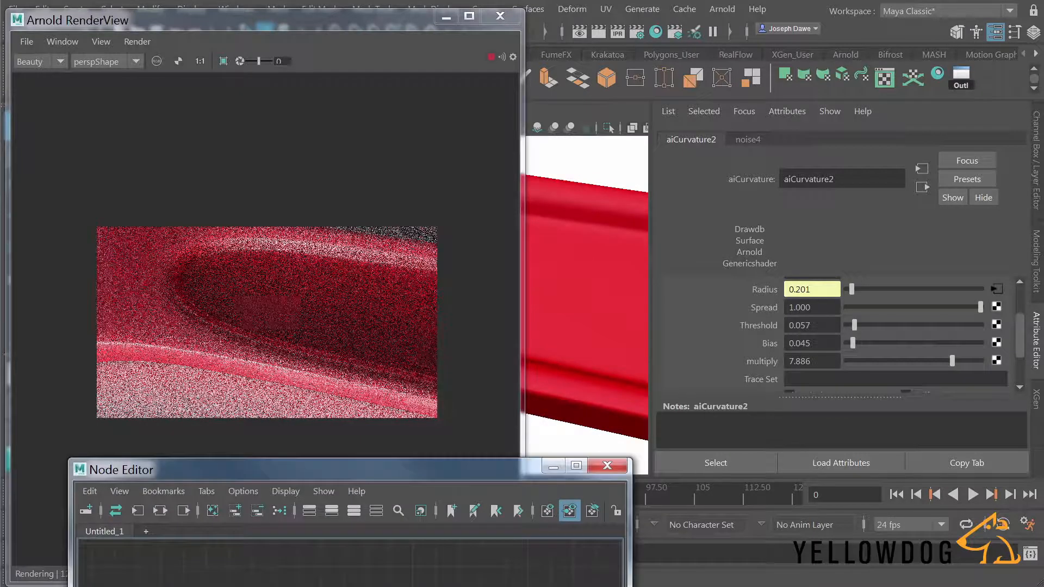
{"action": "scroll", "coordinate": [719, 375], "scroll_direction": "up", "scroll_amount": 3}
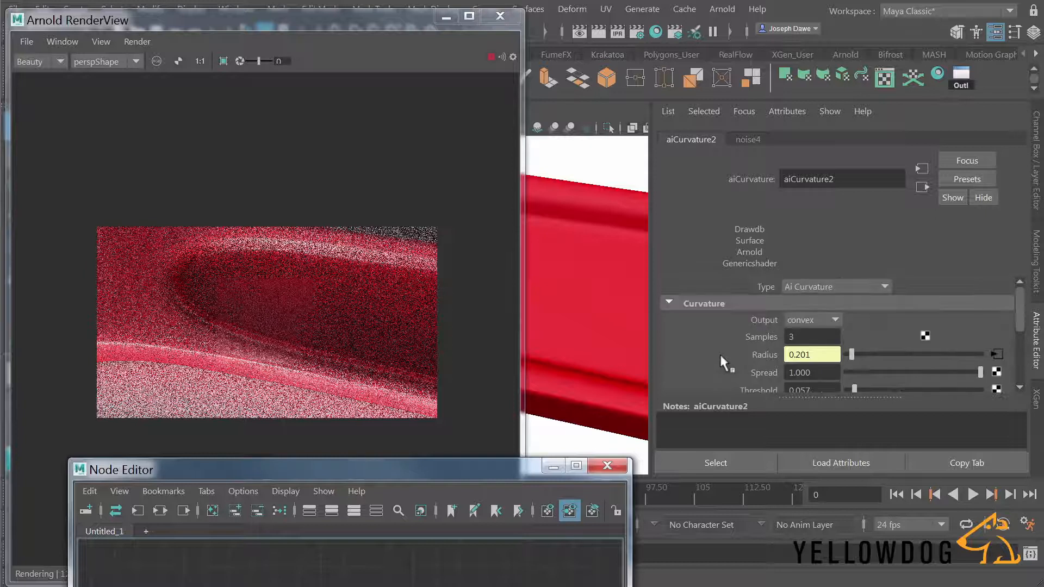
{"action": "left_click", "coordinate": [808, 336]}
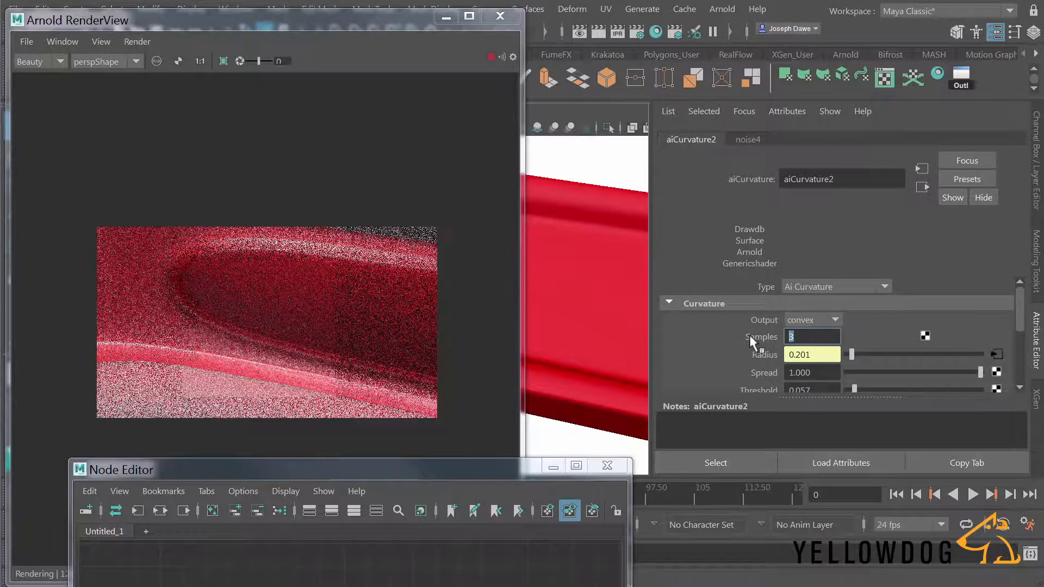
{"action": "type", "text": "6"}
{"action": "key", "text": "Return"}
{"action": "scroll", "coordinate": [728, 351], "scroll_direction": "down", "scroll_amount": 2}
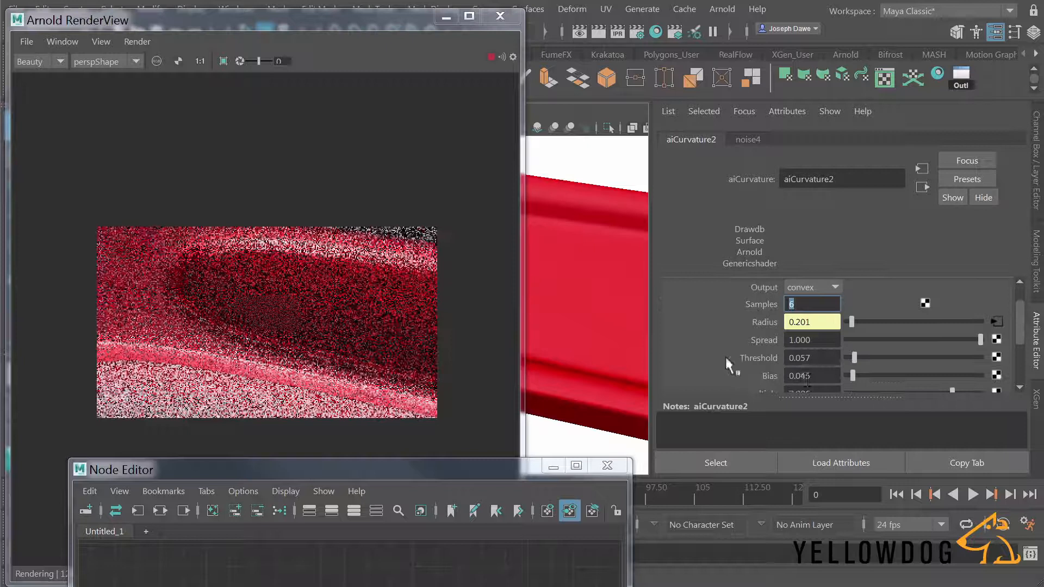
Step: Set aiCurvature2's multiply to 10, threshold to about 0.154 and spread to about 0.817, checking the handle in the live render
{"action": "scroll", "coordinate": [733, 348], "scroll_direction": "down", "scroll_amount": 2}
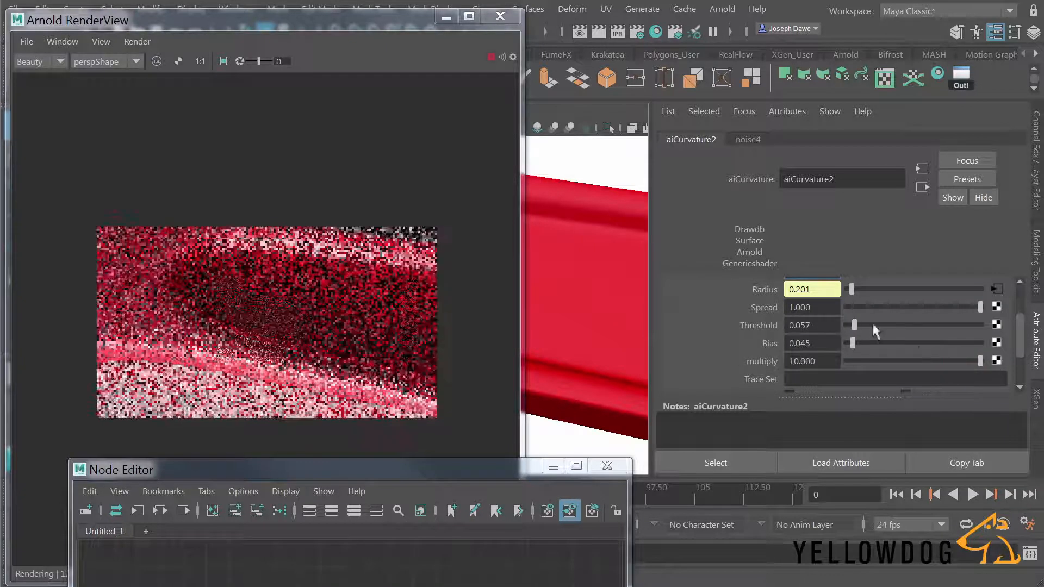
{"action": "mouse_move", "coordinate": [863, 326]}
{"action": "left_mouse_down"}
{"action": "mouse_move", "coordinate": [955, 327]}
{"action": "mouse_move", "coordinate": [855, 326]}
{"action": "left_mouse_up"}
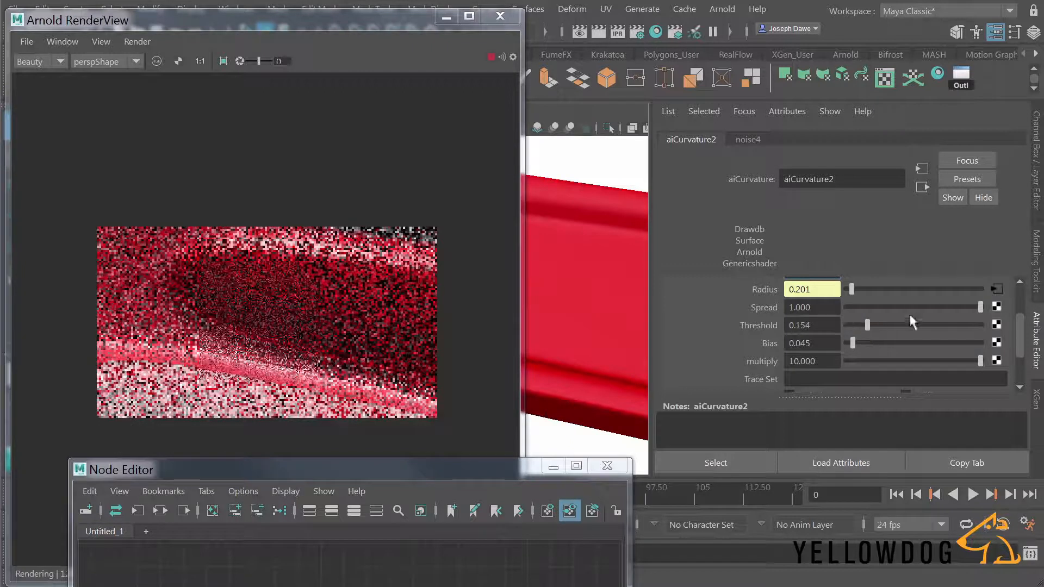
{"action": "mouse_move", "coordinate": [939, 307]}
{"action": "left_mouse_down"}
{"action": "mouse_move", "coordinate": [925, 307]}
{"action": "mouse_move", "coordinate": [956, 306]}
{"action": "left_mouse_up"}
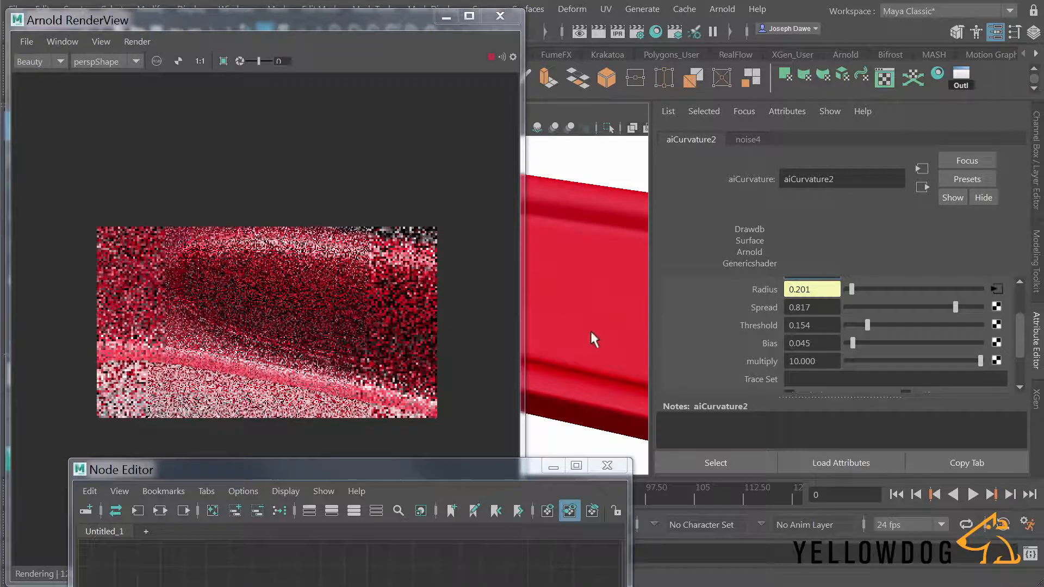
{"action": "right_click_drag", "start_coordinate": [611, 299], "coordinate": [531, 306], "text": "alt"}
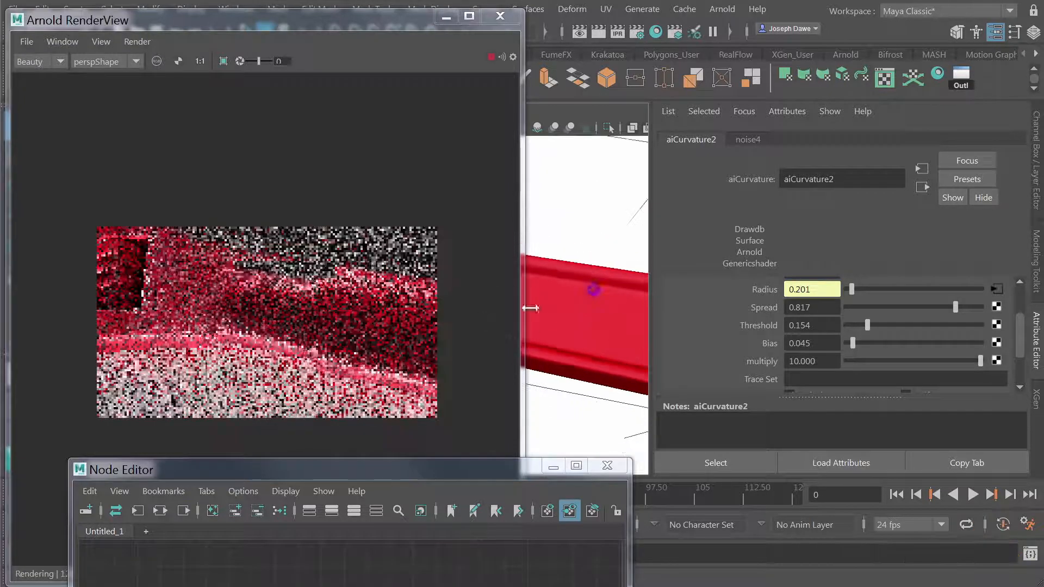
{"action": "middle_click_drag", "start_coordinate": [589, 324], "coordinate": [710, 357], "text": "alt"}
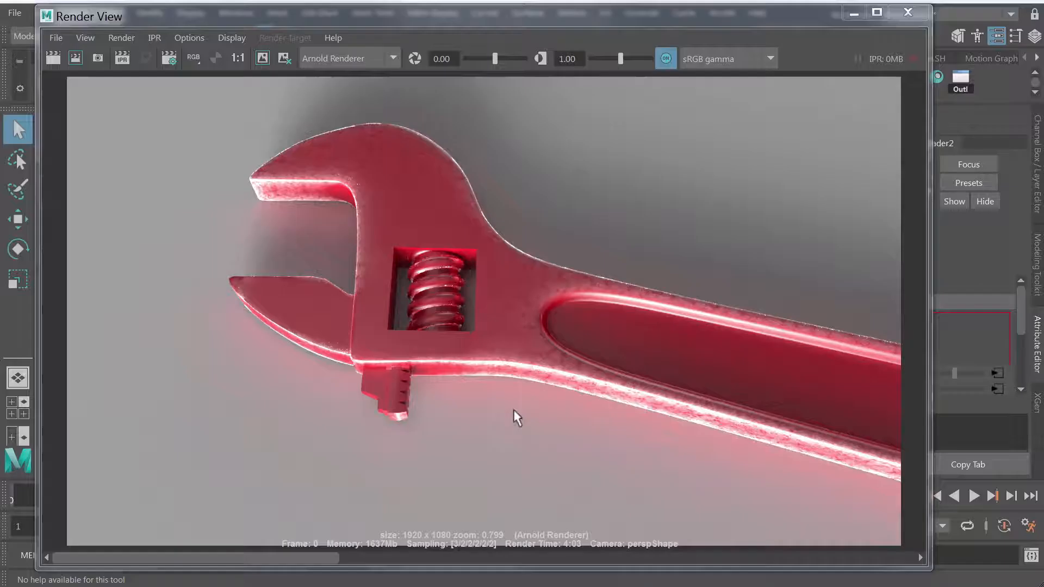
Step: Examine the worn edges on the jaws, adjusting screw and handle in the finished 1920 x 1080 Arnold render
{"action": "right_click_drag", "start_coordinate": [396, 304], "coordinate": [761, 288], "text": "alt"}
{"action": "middle_click_drag", "start_coordinate": [424, 266], "coordinate": [247, 197], "text": "alt"}
{"action": "middle_click_drag", "start_coordinate": [631, 421], "coordinate": [401, 279], "text": "alt"}
{"action": "right_click_drag", "start_coordinate": [546, 312], "coordinate": [731, 312], "text": "alt"}
{"action": "middle_click_drag", "start_coordinate": [462, 297], "coordinate": [624, 360], "text": "alt"}
{"action": "right_click_drag", "start_coordinate": [511, 306], "coordinate": [326, 289], "text": "alt"}
{"action": "middle_click_drag", "start_coordinate": [335, 295], "coordinate": [622, 415], "text": "alt"}
{"action": "middle_click_drag", "start_coordinate": [410, 289], "coordinate": [529, 405], "text": "alt"}
{"action": "right_click_drag", "start_coordinate": [322, 214], "coordinate": [560, 207], "text": "alt"}
{"action": "middle_click_drag", "start_coordinate": [436, 214], "coordinate": [460, 159], "text": "alt"}
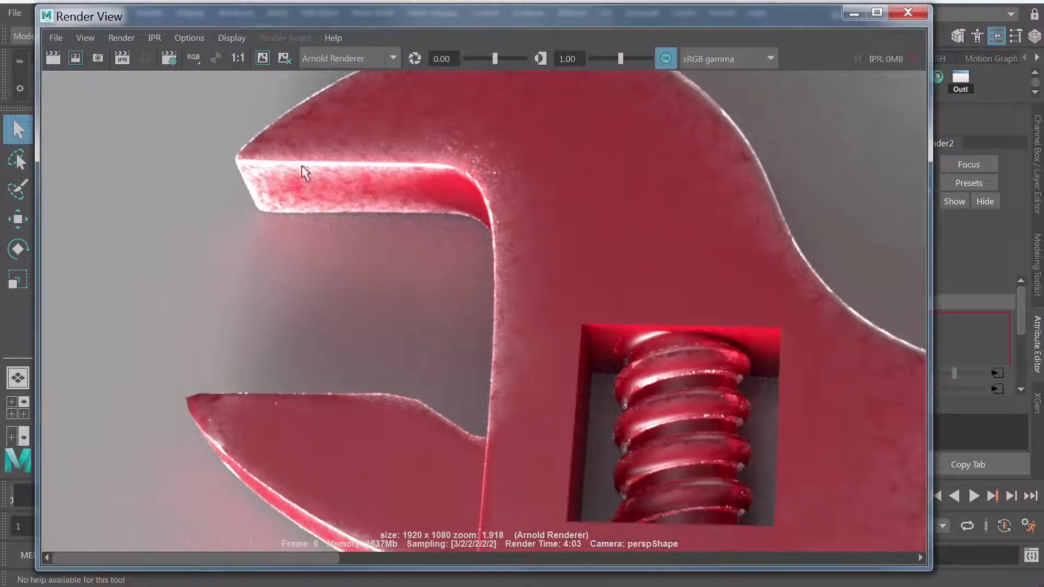
{"action": "middle_click_drag", "start_coordinate": [477, 392], "coordinate": [477, 215], "text": "alt"}
{"action": "middle_click_drag", "start_coordinate": [682, 440], "coordinate": [506, 404], "text": "alt"}
{"action": "right_click_drag", "start_coordinate": [649, 323], "coordinate": [210, 348], "text": "alt"}
{"action": "middle_click_drag", "start_coordinate": [531, 321], "coordinate": [279, 348], "text": "alt"}
{"action": "right_click_drag", "start_coordinate": [573, 345], "coordinate": [343, 333], "text": "alt"}
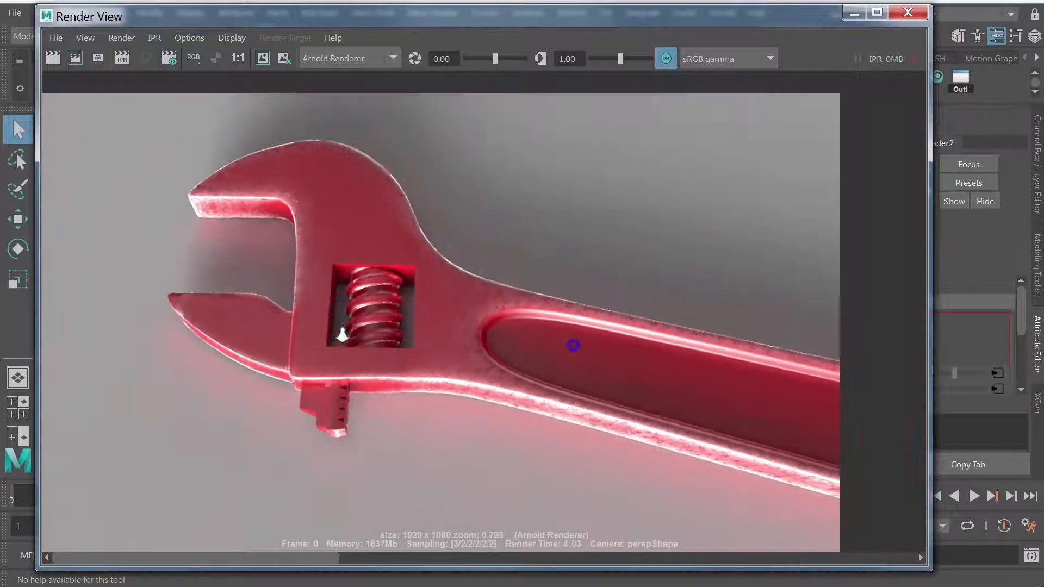
{"action": "middle_click_drag", "start_coordinate": [458, 349], "coordinate": [539, 302], "text": "alt"}
{"action": "right_click_drag", "start_coordinate": [606, 315], "coordinate": [531, 310], "text": "alt"}
{"action": "middle_click_drag", "start_coordinate": [535, 317], "coordinate": [523, 334], "text": "alt"}
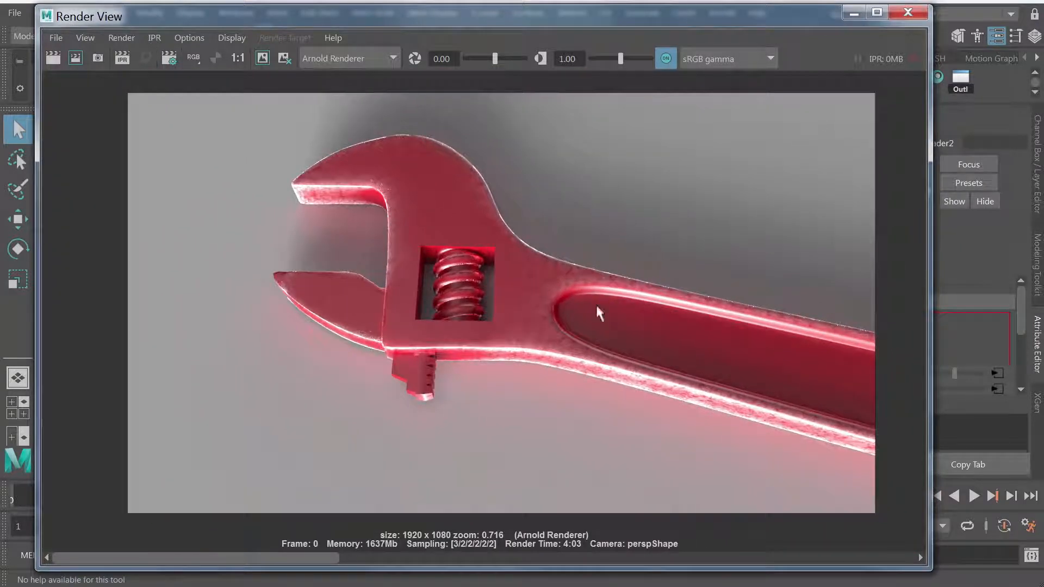
Step: Close the finished render and open the aiCurvature2 node that drives layeredShader2's transparency to review its settings
{"action": "left_click", "coordinate": [902, 16]}
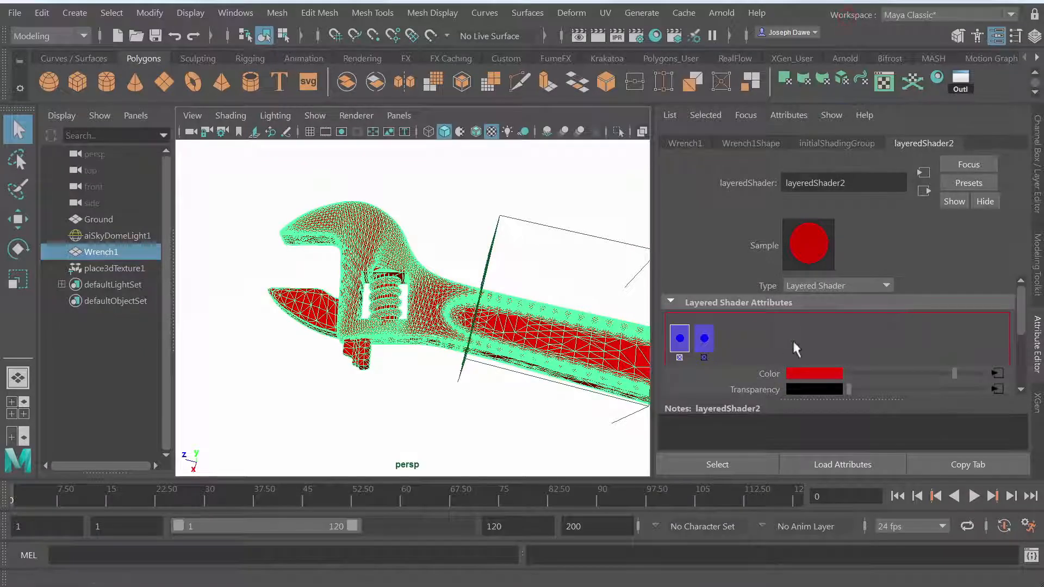
{"action": "left_click", "coordinate": [995, 388]}
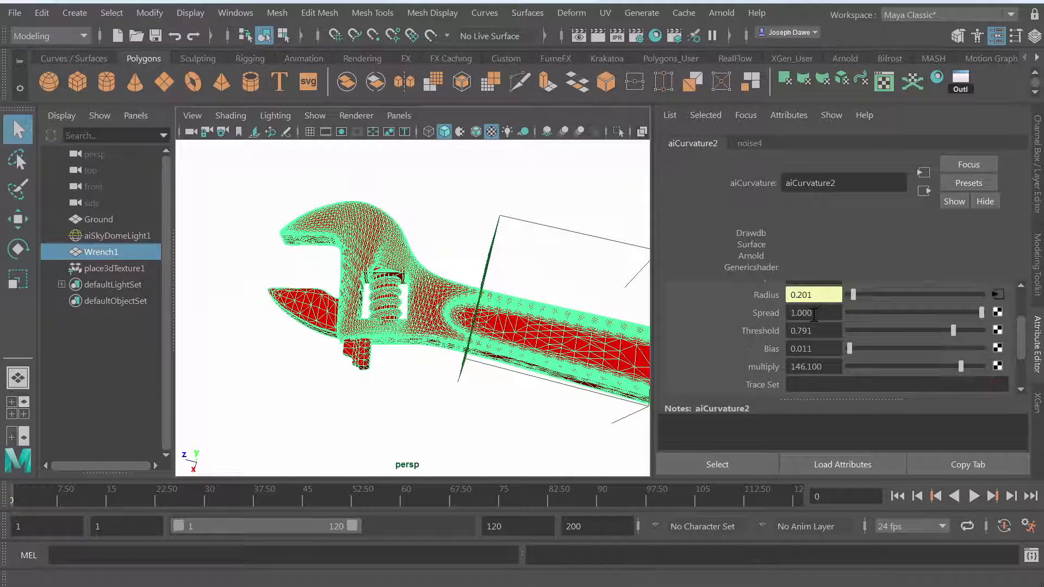